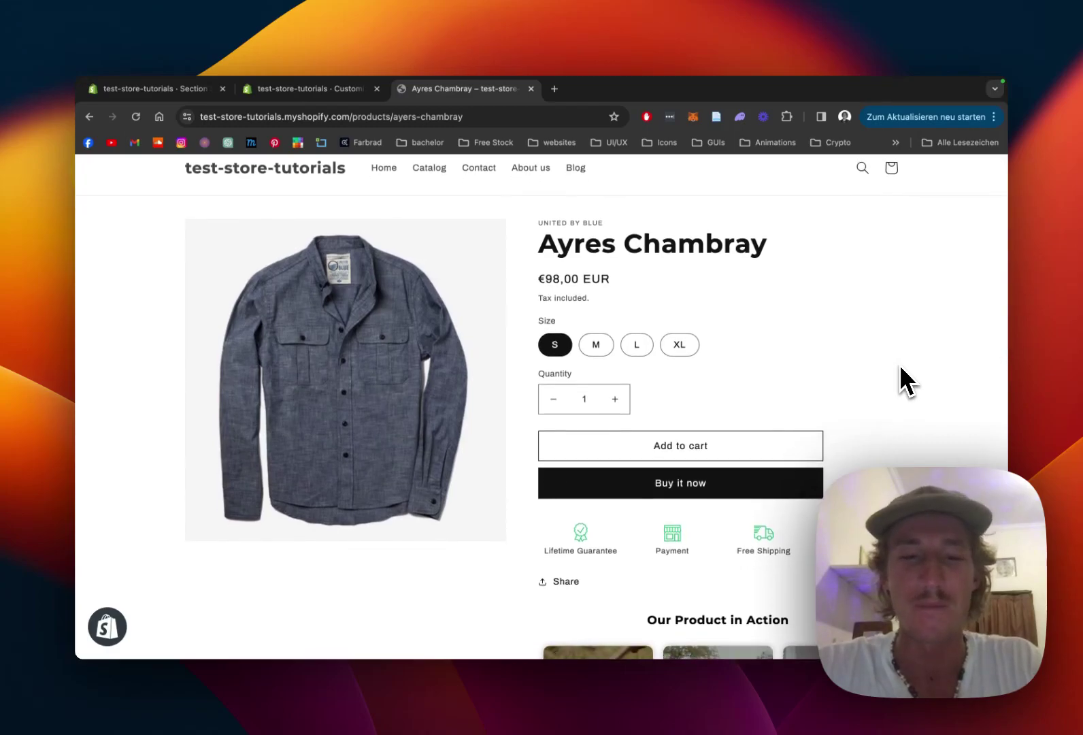
Scroll down to the Ayres Chambray video carousel and step through its slides.
scroll(917, 341, down, 3)
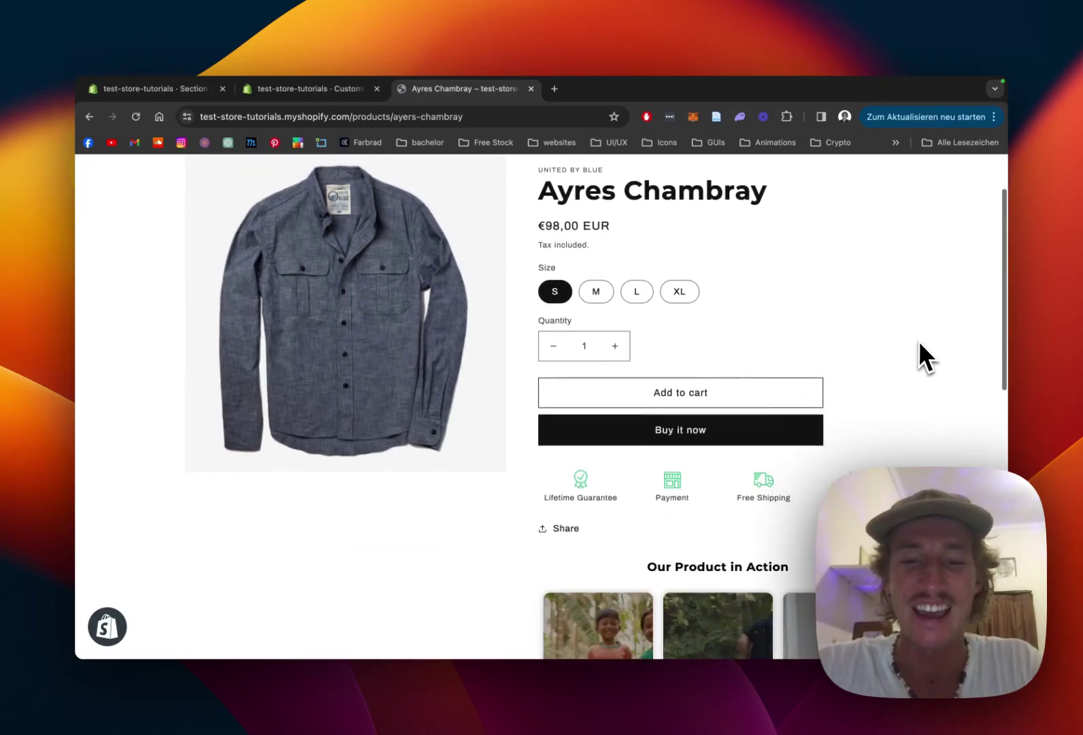
scroll(918, 342, down, 5)
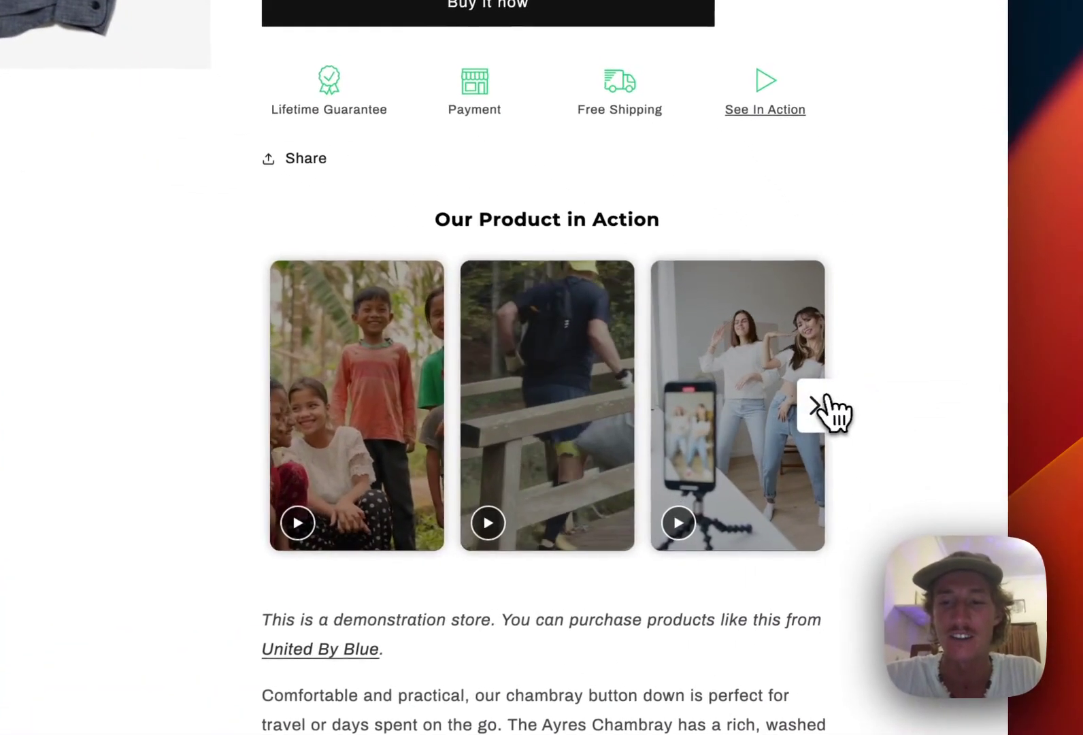
click(868, 433)
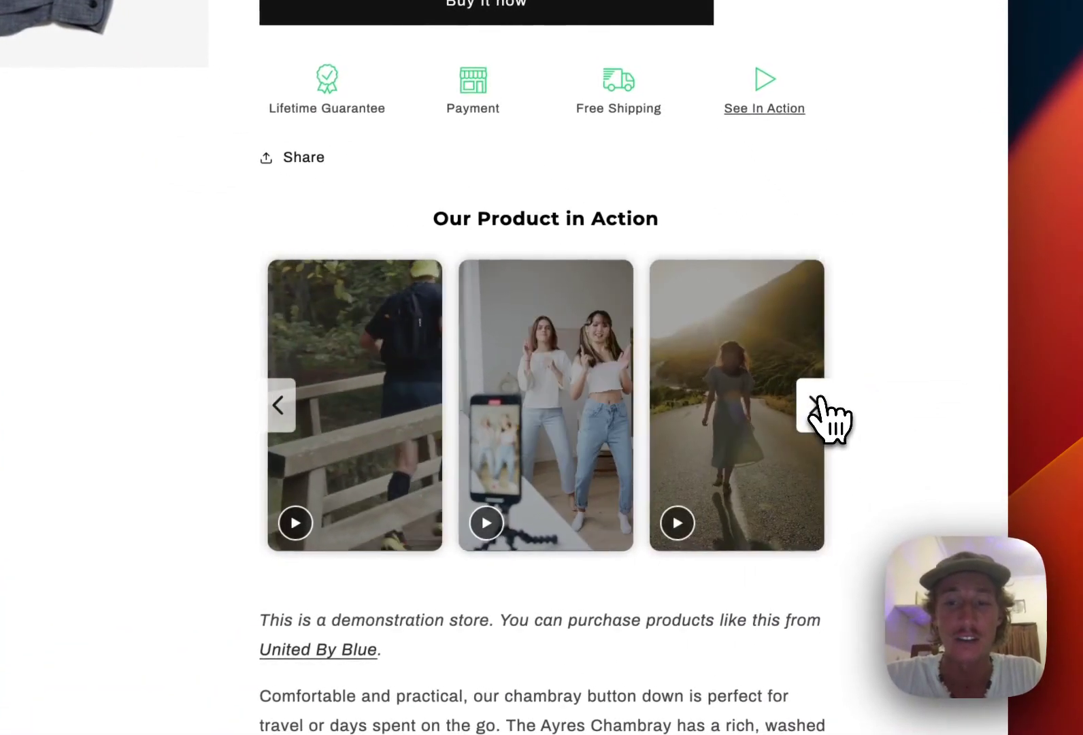
click(820, 408)
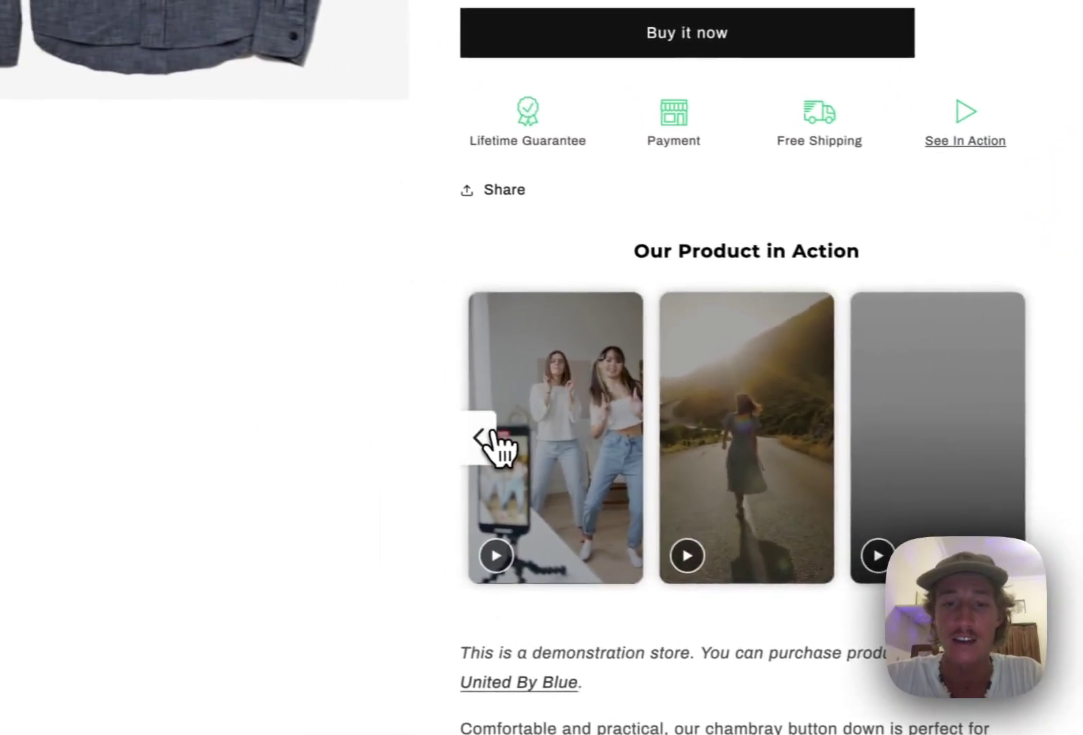
click(279, 406)
click(505, 440)
Recheck the product page, then go to the Section Store's Explore Sections page.
scroll(545, 472, up, 7)
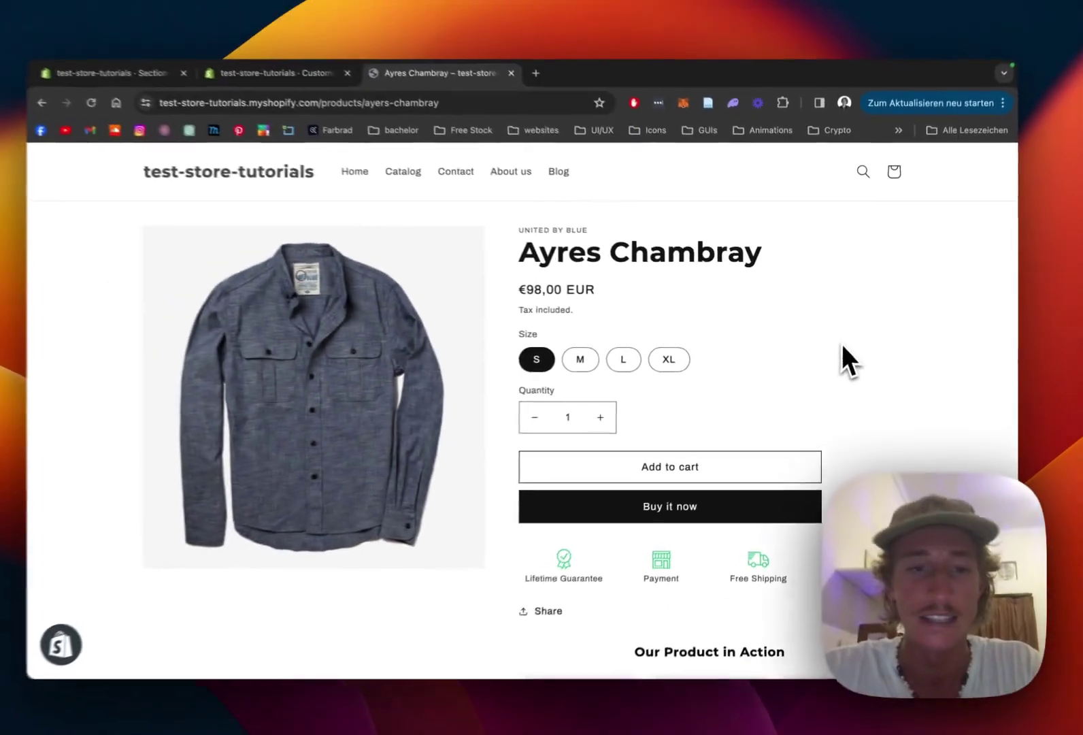
scroll(919, 391, down, 3)
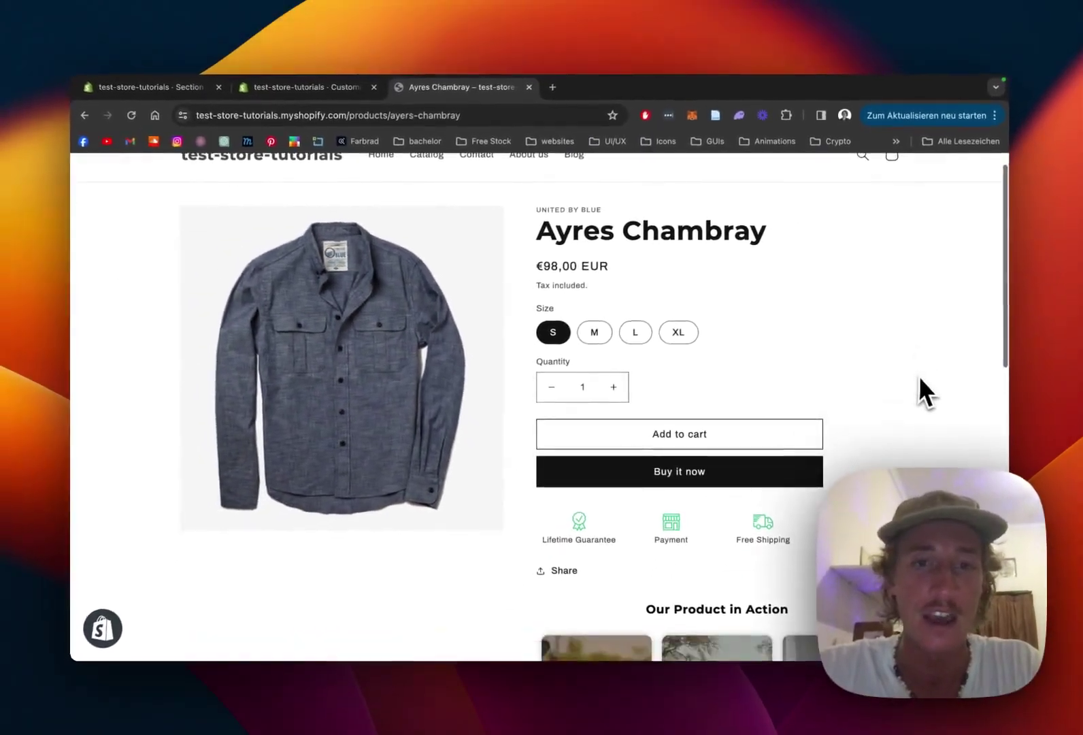
scroll(920, 384, down, 5)
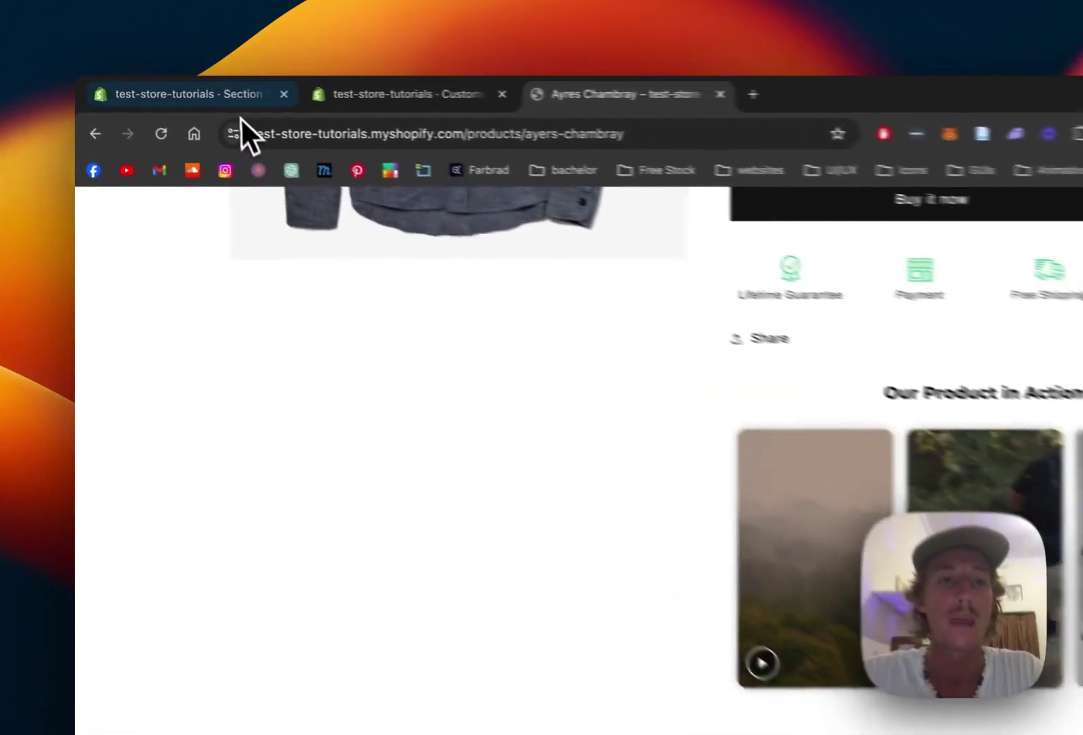
click(191, 89)
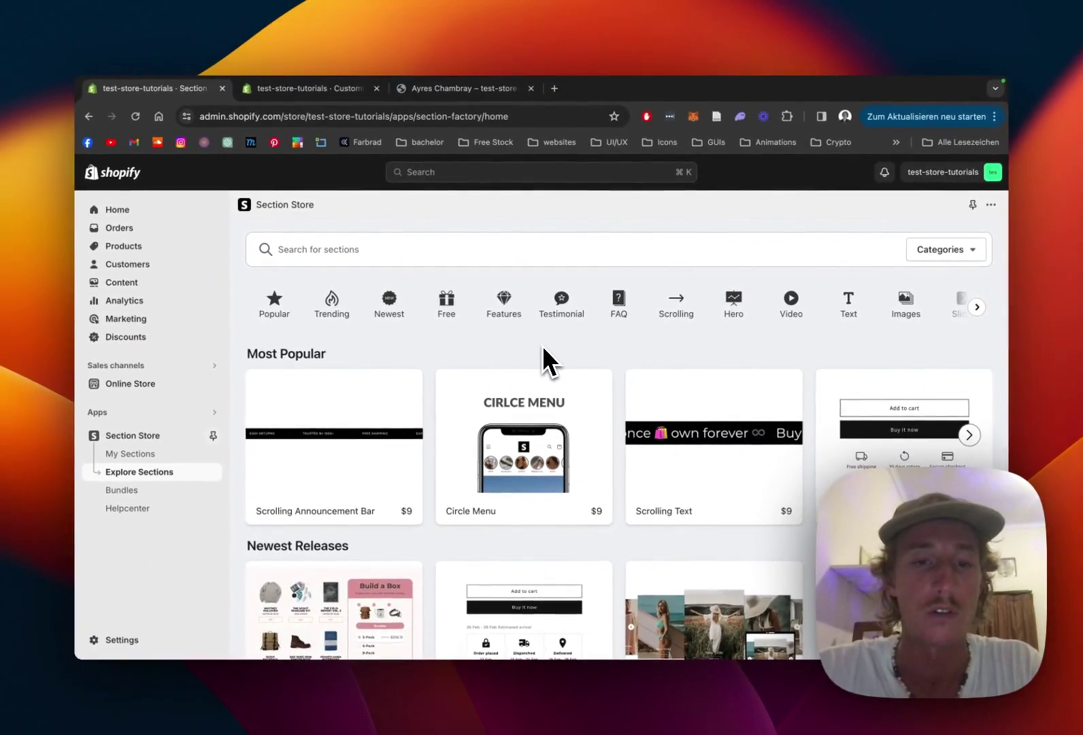
Browse the Newest Releases, search 'product vi' and open the $9 Product videos section's details.
scroll(542, 344, down, 1)
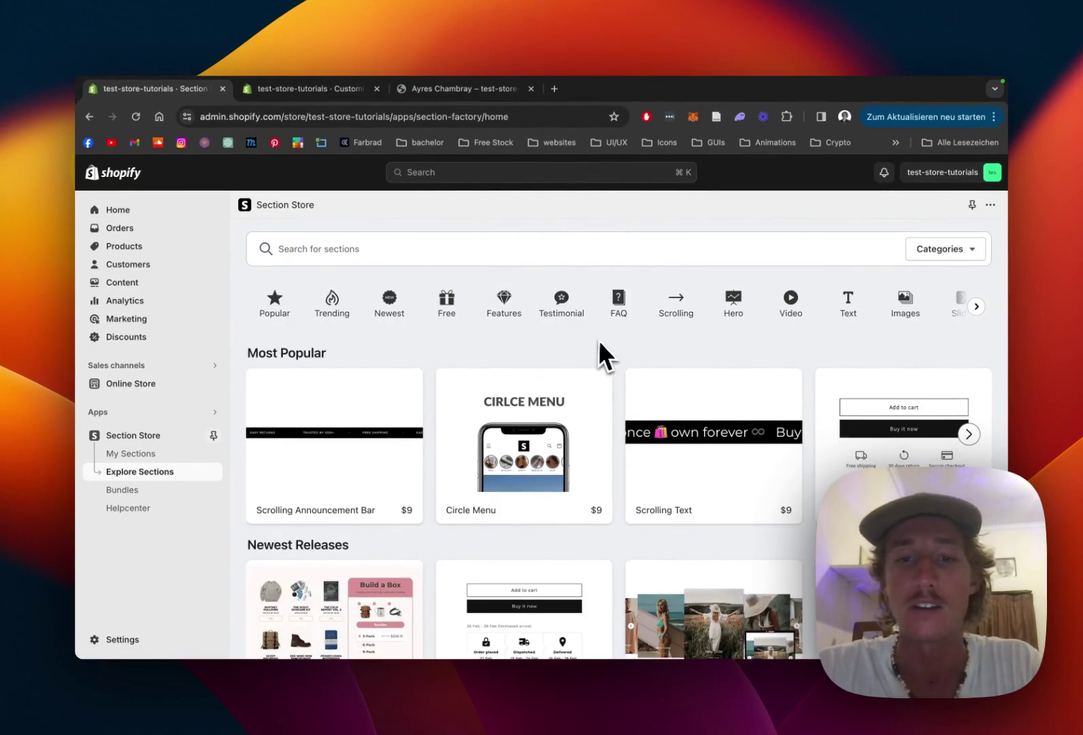
scroll(619, 342, down, 2)
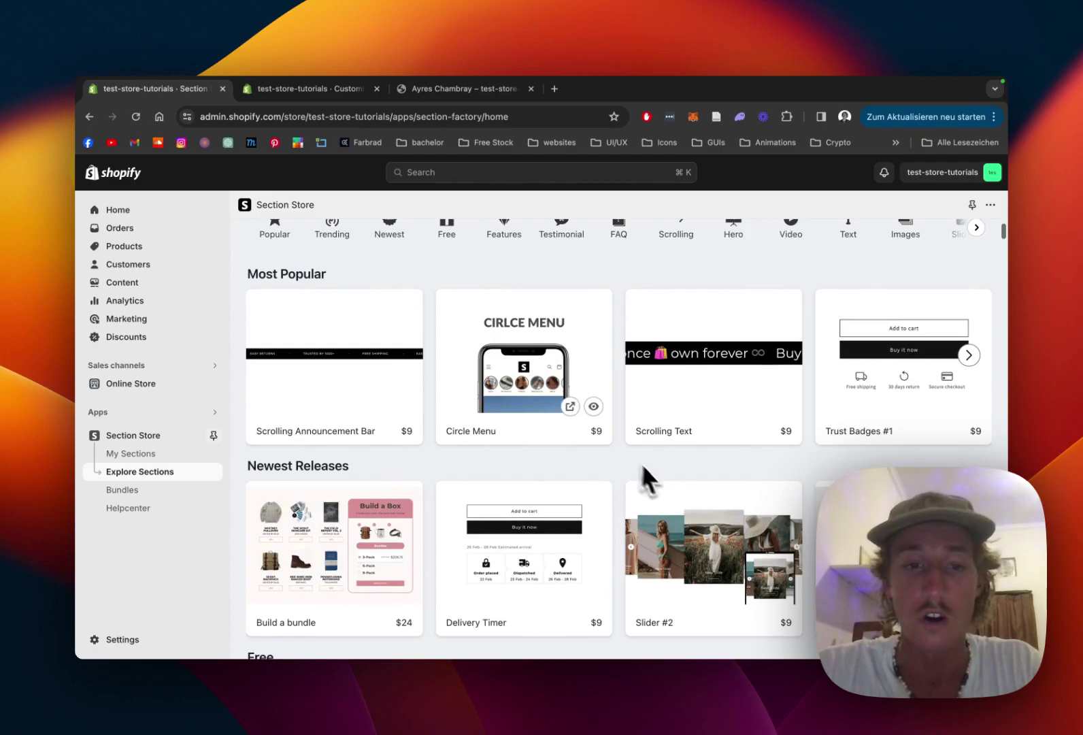
scroll(592, 445, down, 1)
scroll(622, 454, down, 1)
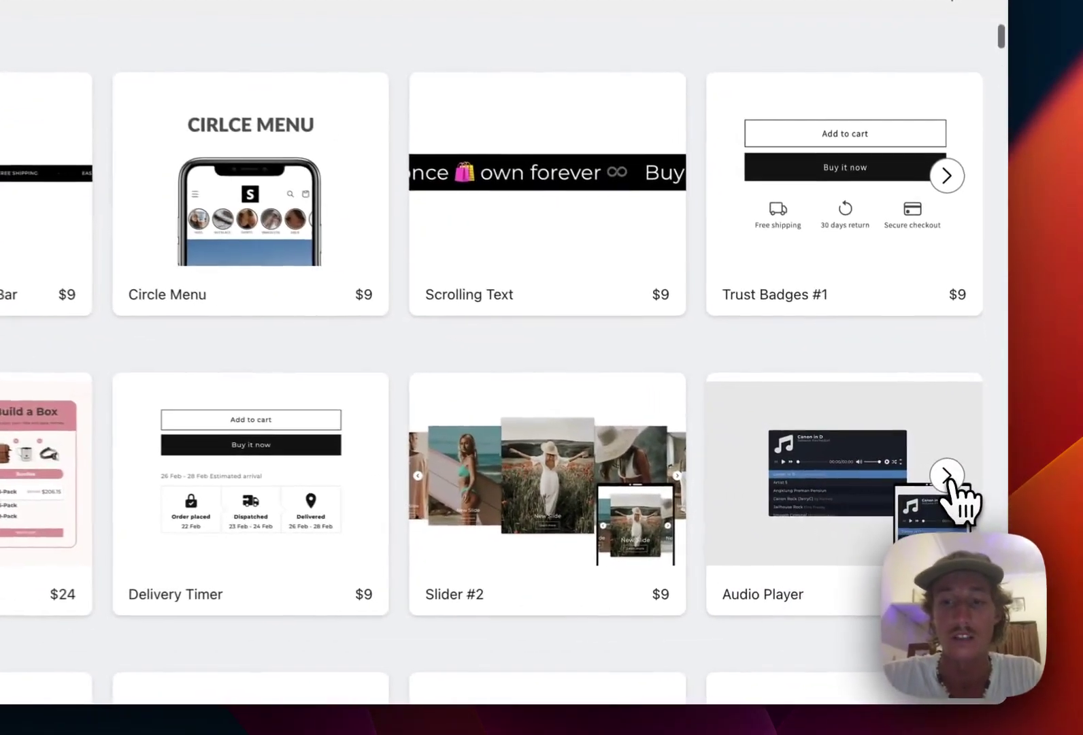
click(947, 474)
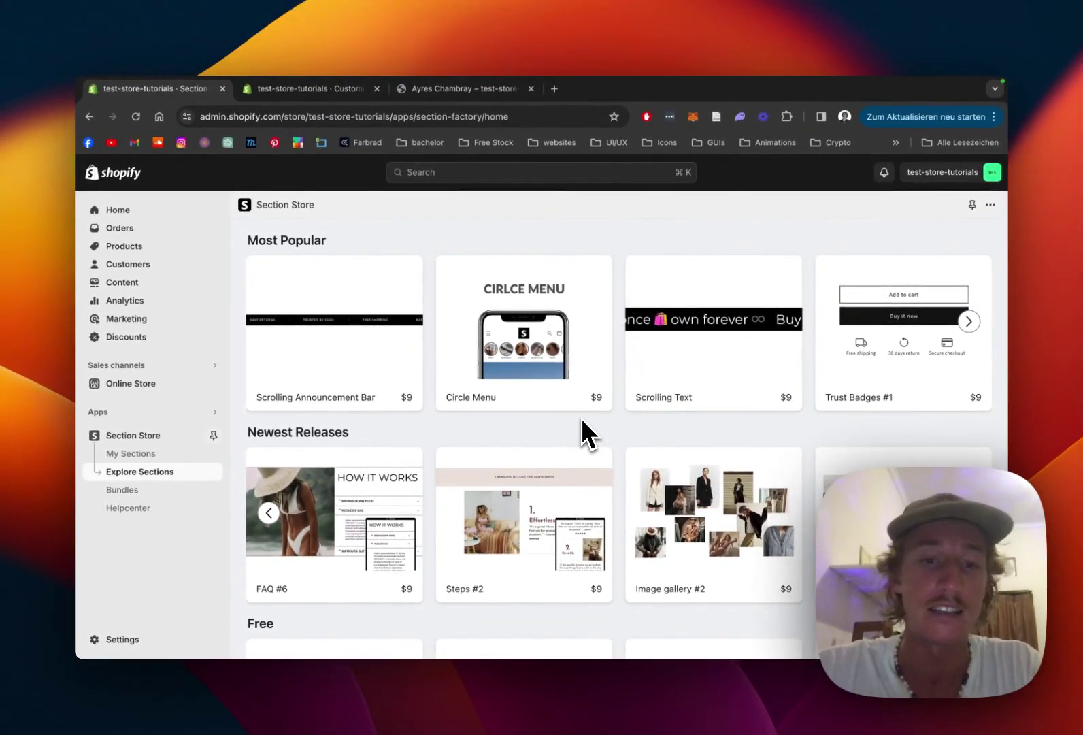
scroll(581, 417, down, 1)
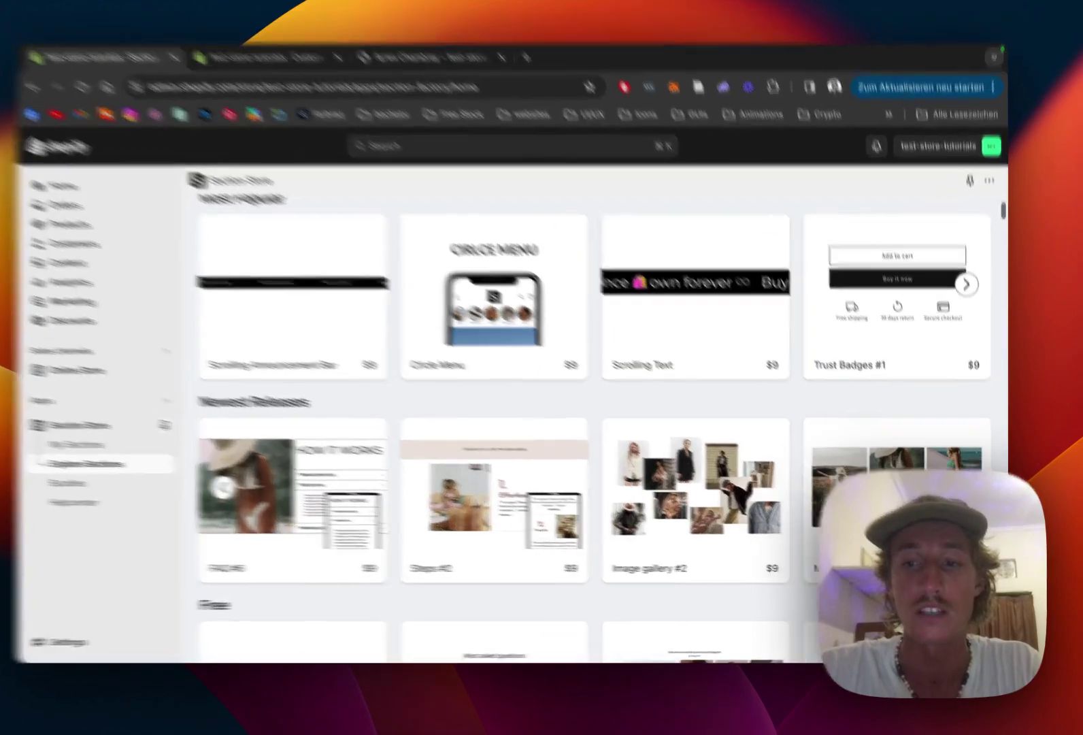
click(968, 493)
click(968, 493)
click(968, 493)
click(968, 493)
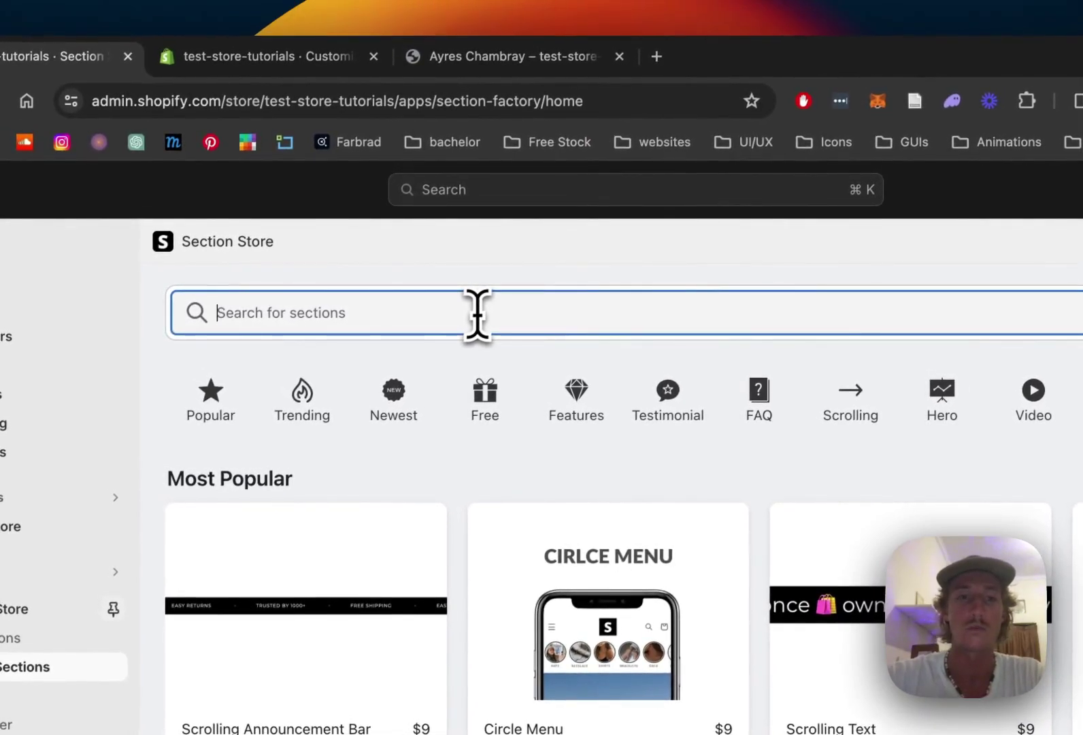
text(product video)
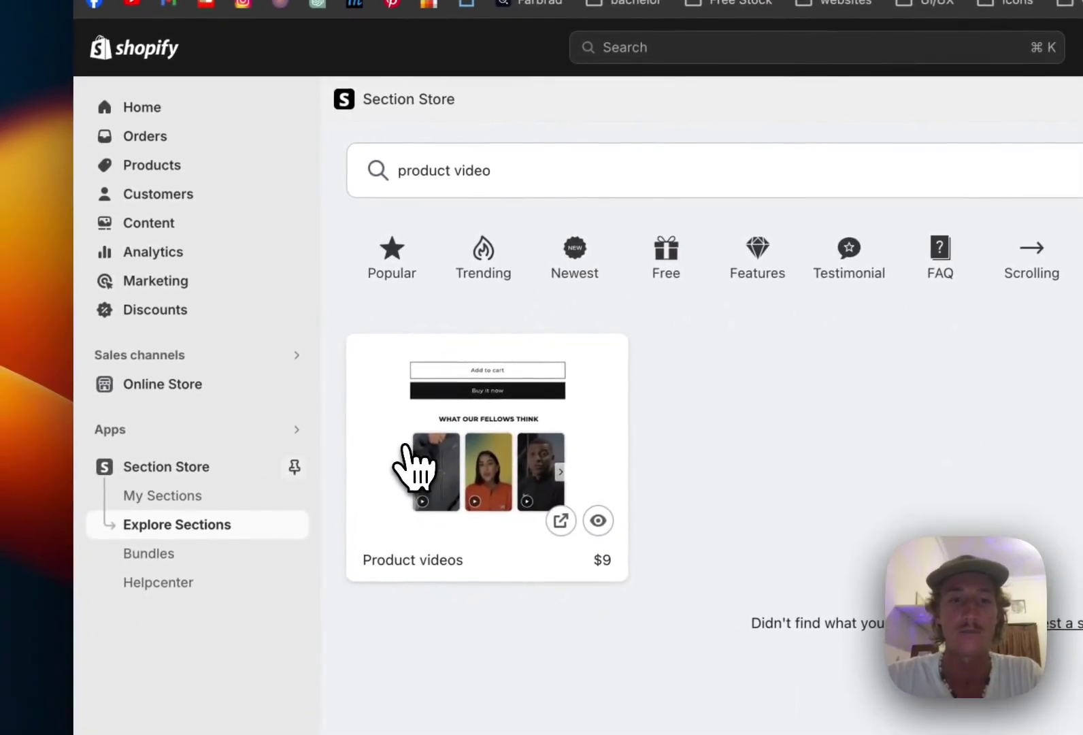
click(238, 609)
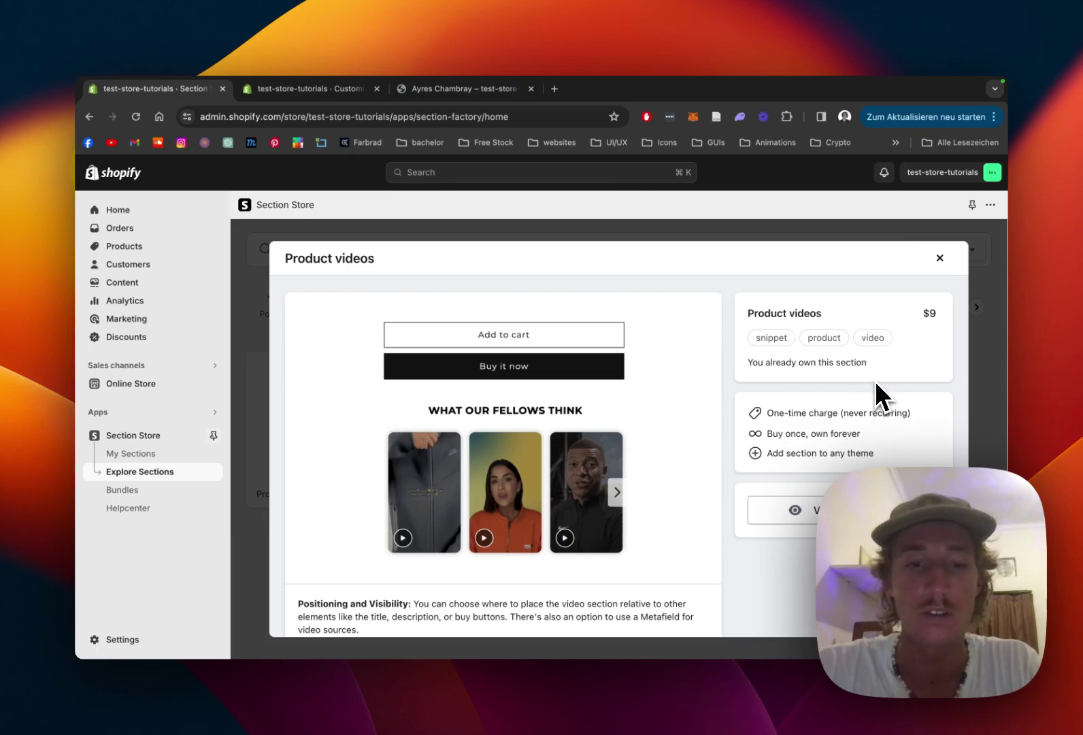
Scroll through the Product videos details, then list the owned sections under My Sections.
scroll(874, 380, down, 1)
scroll(875, 379, down, 2)
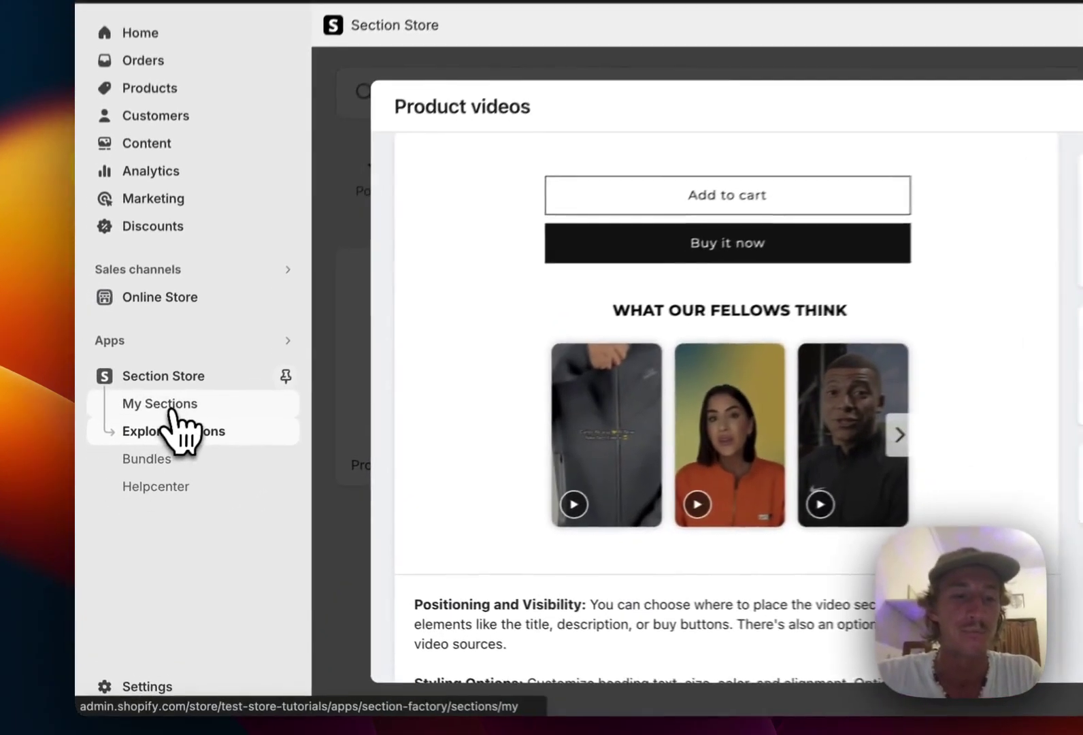
click(129, 453)
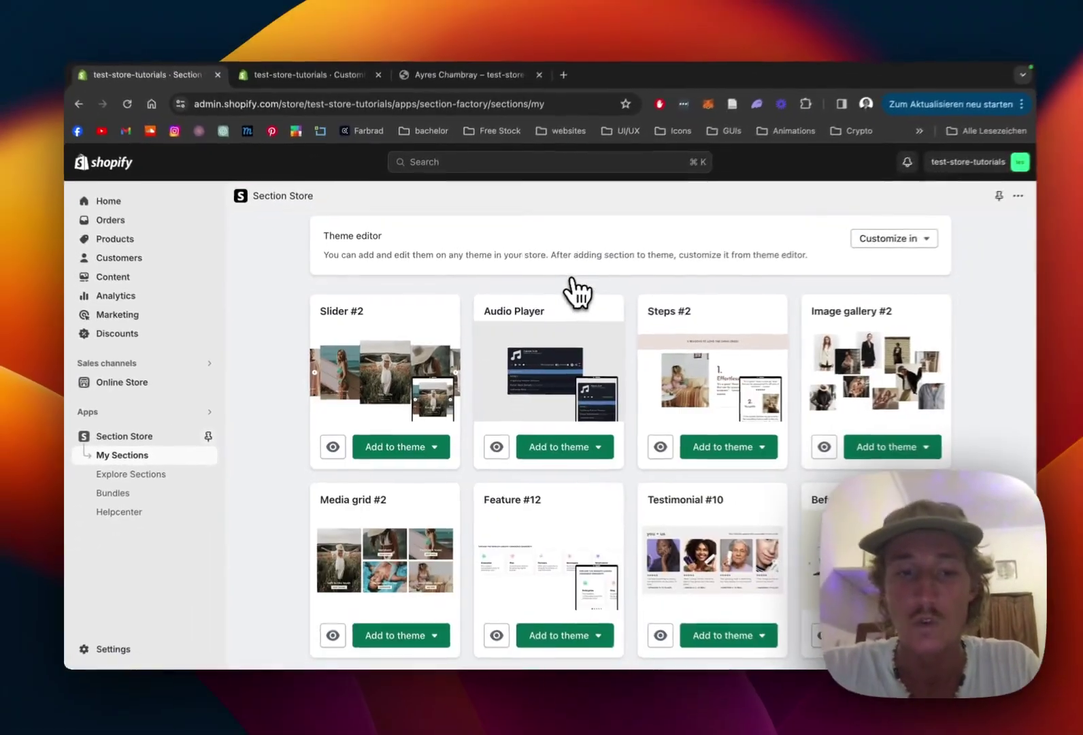
Find Product videos among owned sections, check its Add to theme options, then open the Dawn customizer.
scroll(697, 391, down, 3)
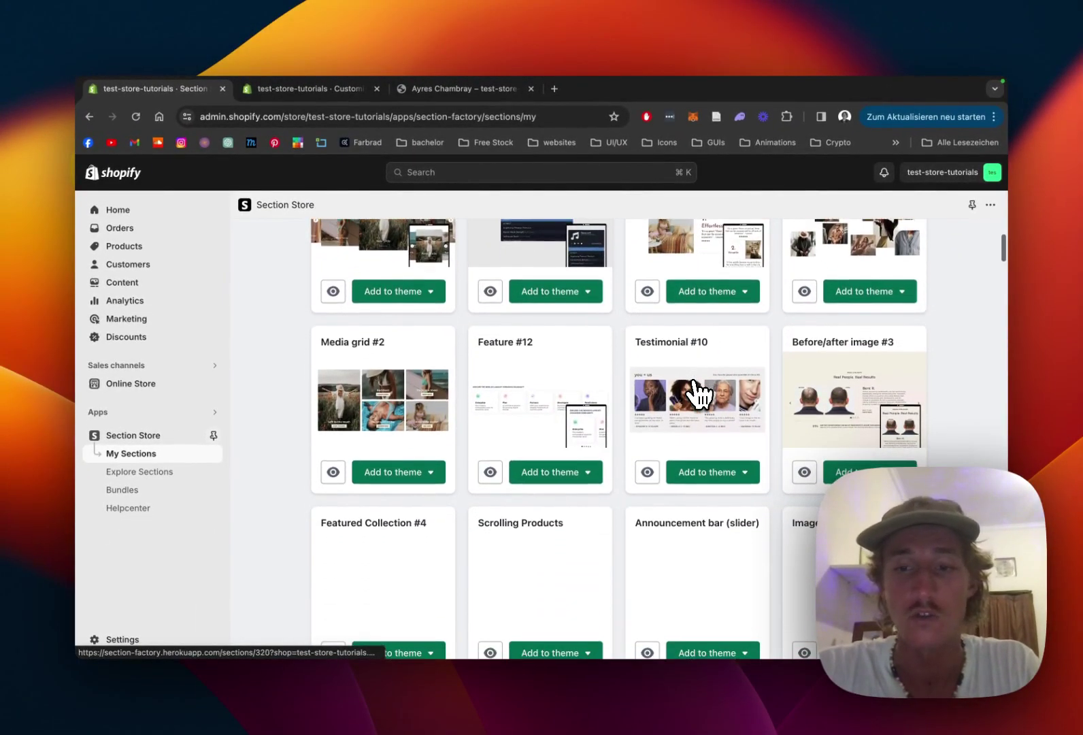
scroll(913, 428, down, 5)
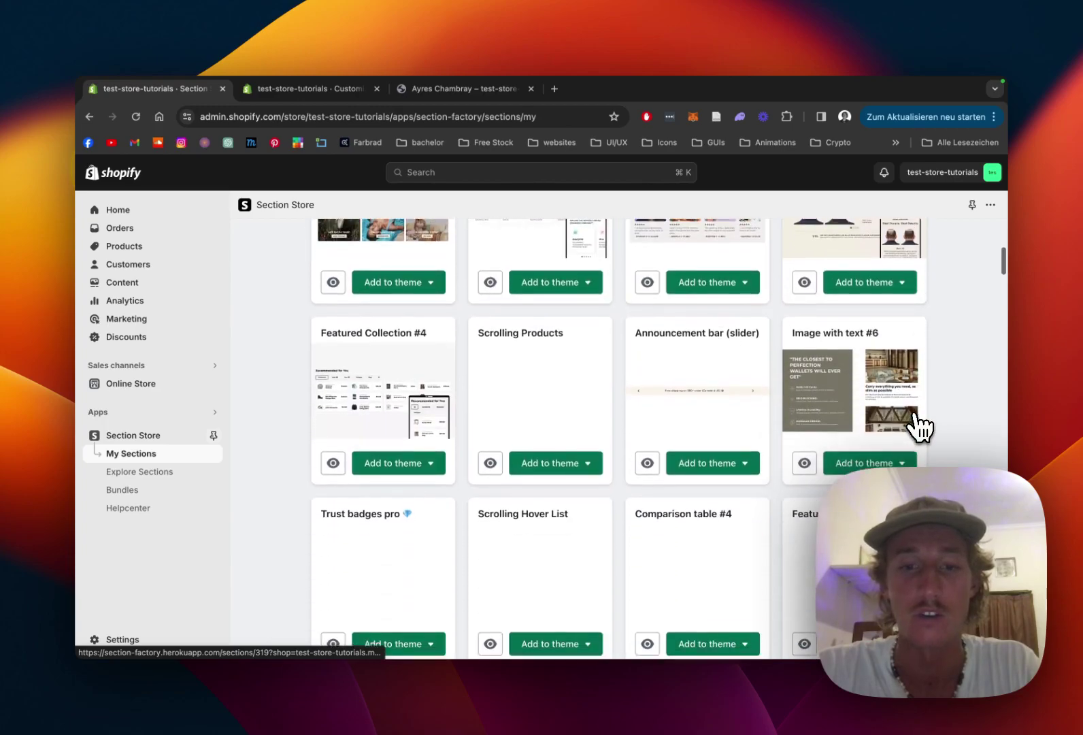
scroll(918, 427, down, 3)
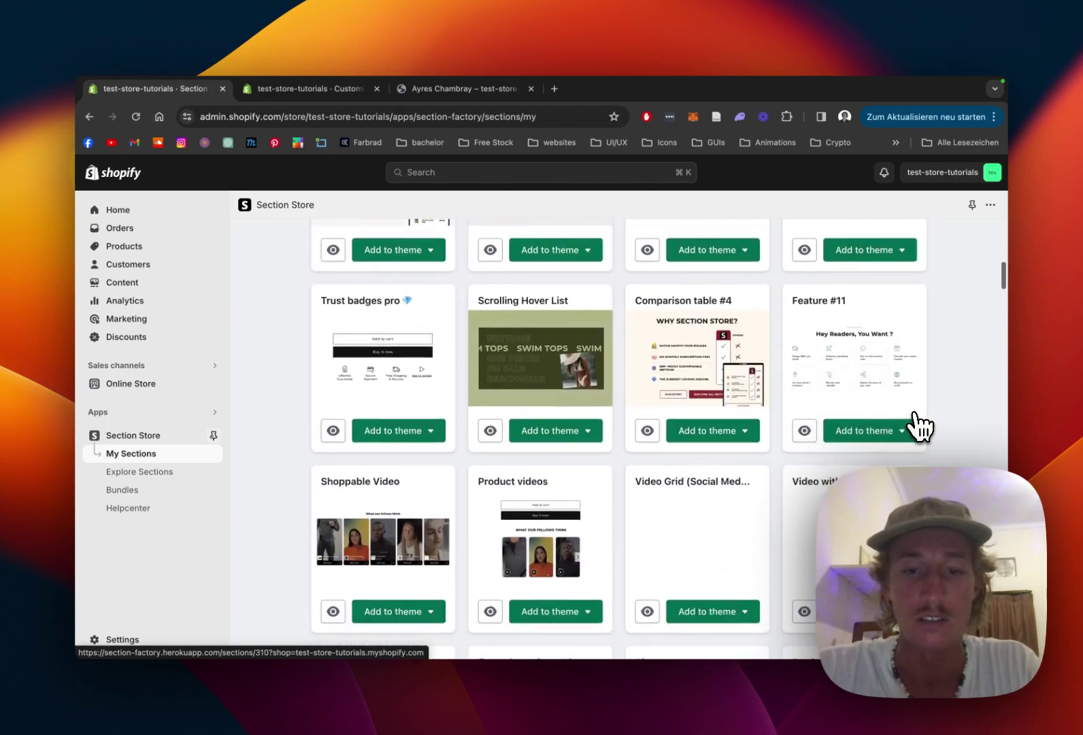
scroll(918, 427, down, 3)
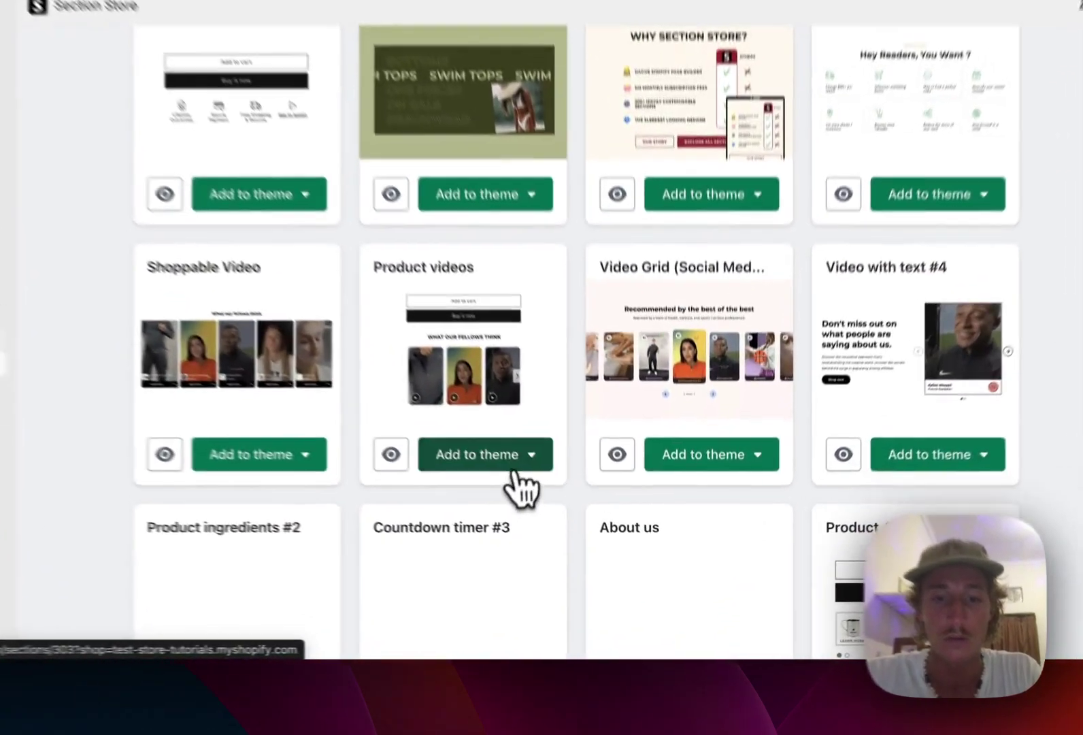
click(517, 468)
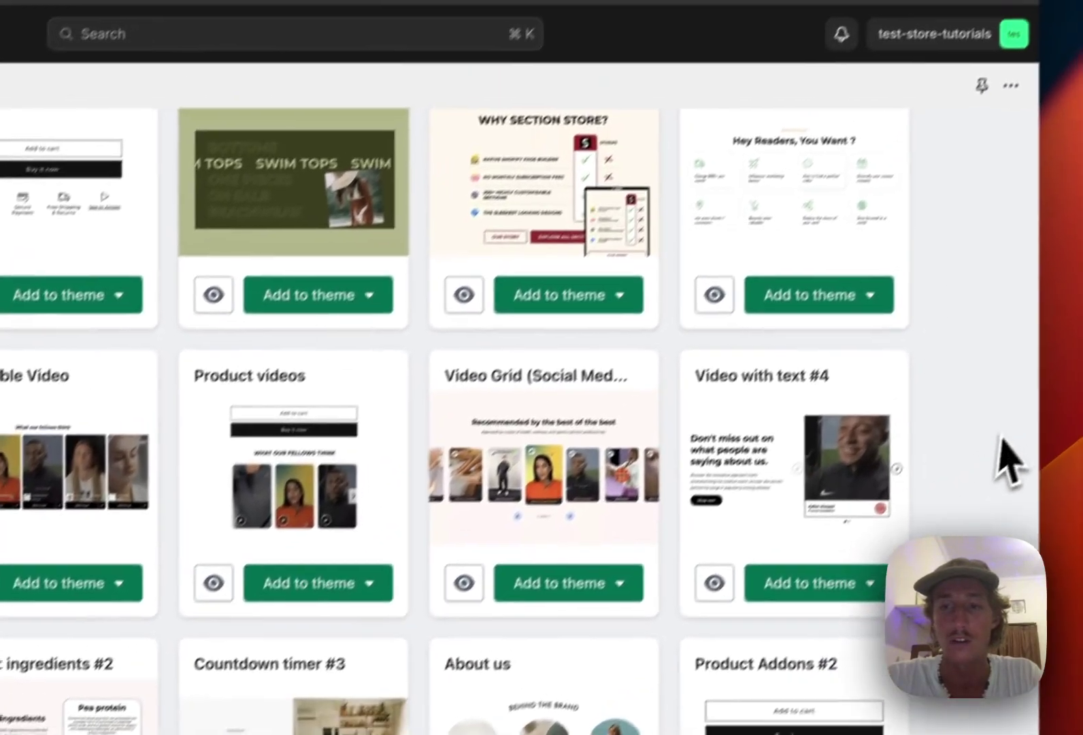
scroll(1003, 460, up, 10)
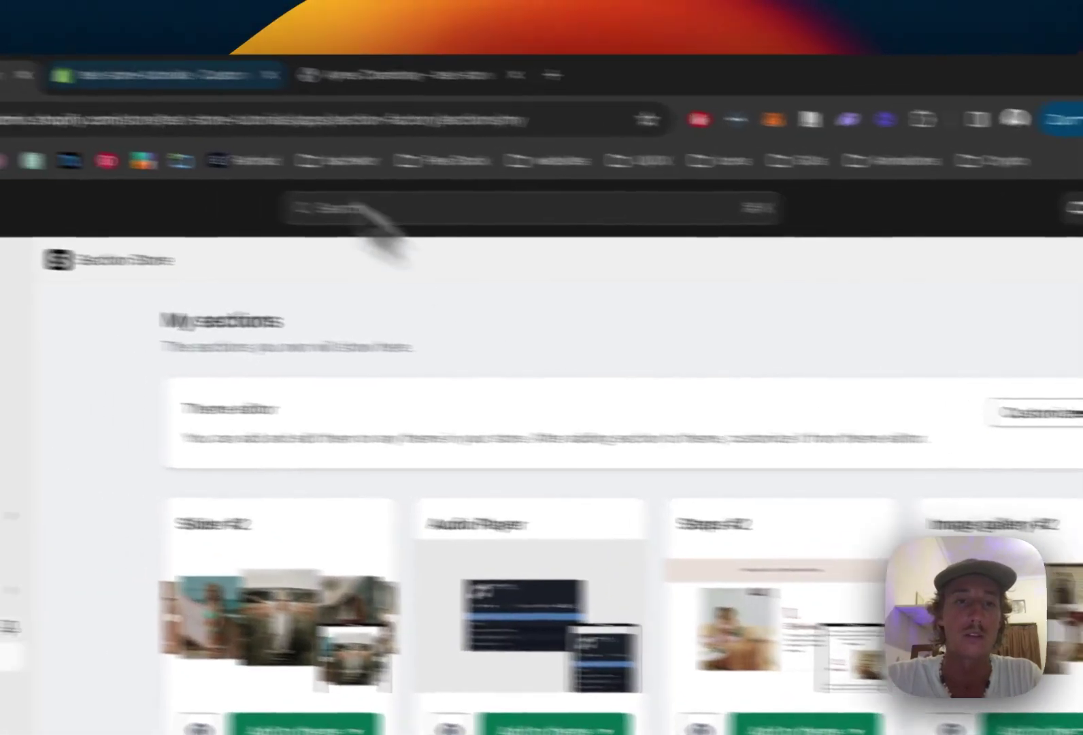
click(387, 121)
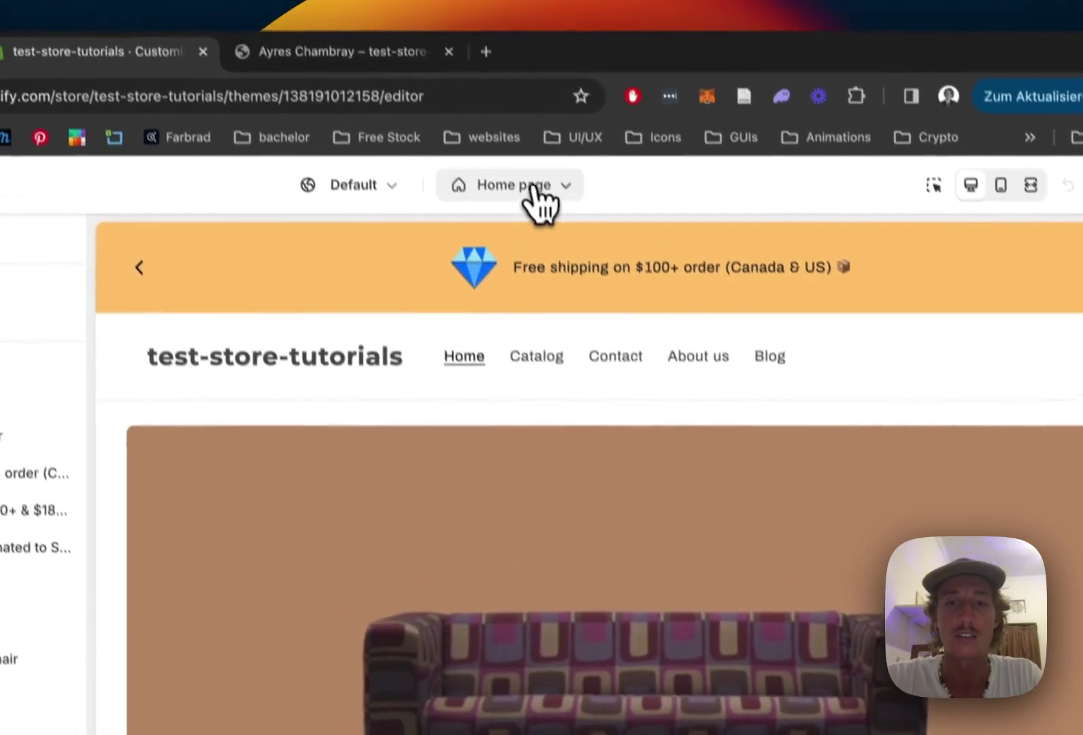
Switch the theme editor to the Default product template.
click(733, 199)
click(664, 353)
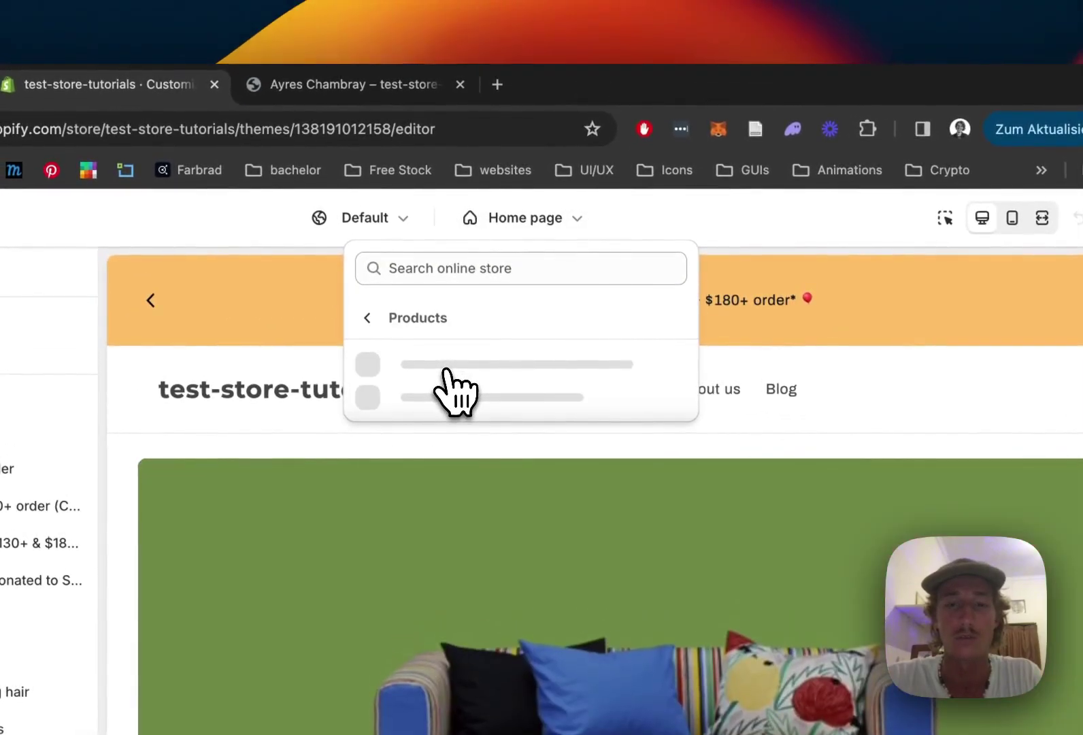
click(482, 373)
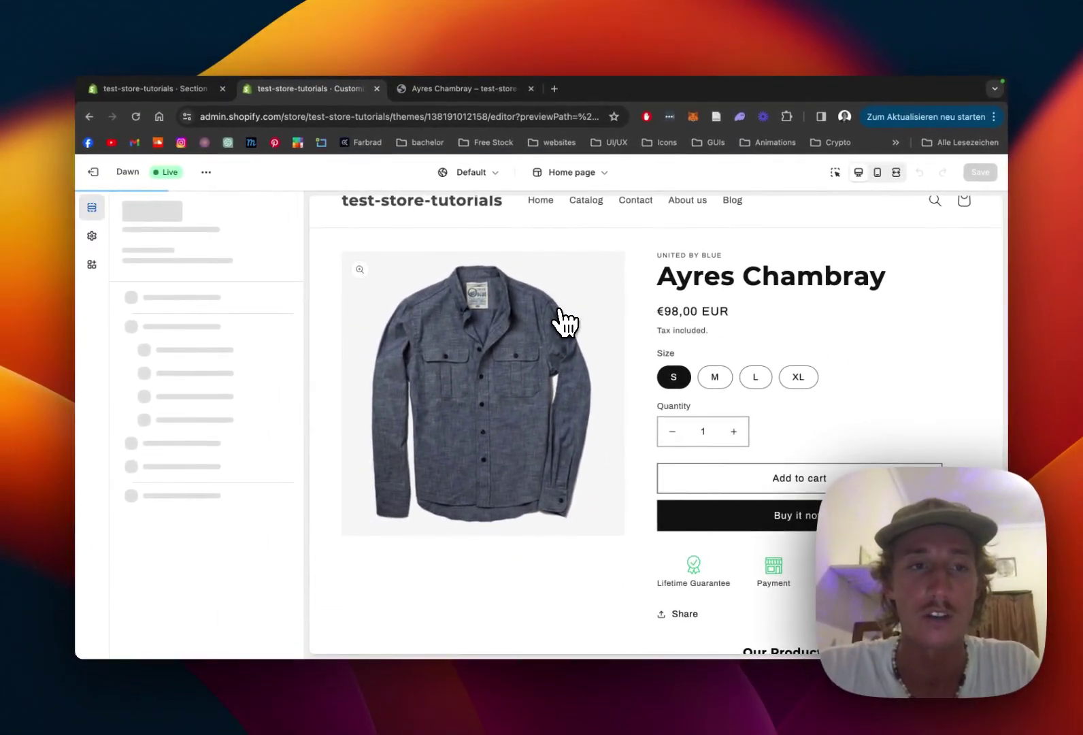
Search 'product video' and add an SS - Product Videos section to the template.
scroll(841, 387, down, 5)
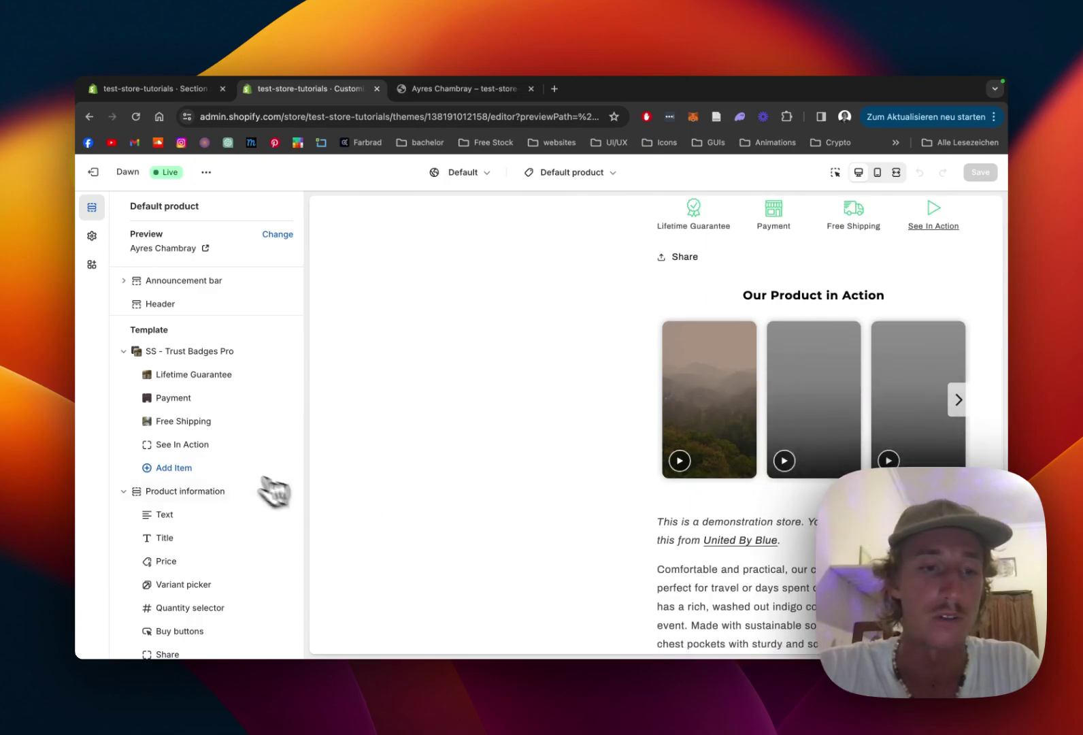
scroll(274, 490, down, 5)
click(181, 608)
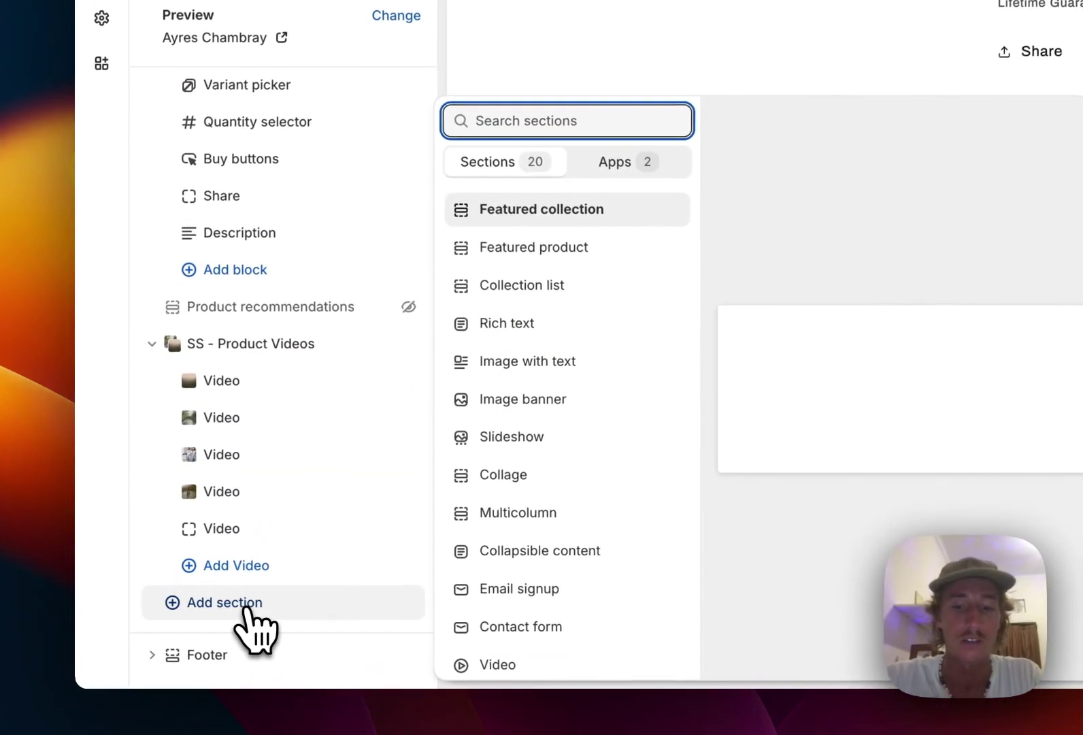
text(product video)
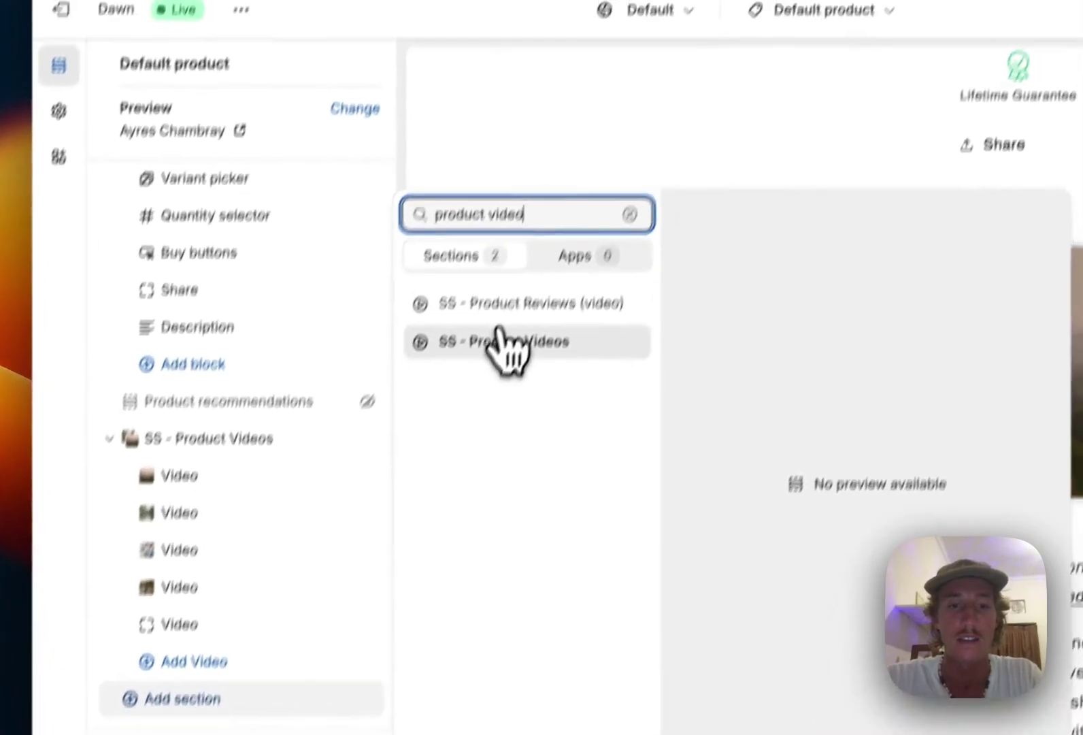
click(530, 246)
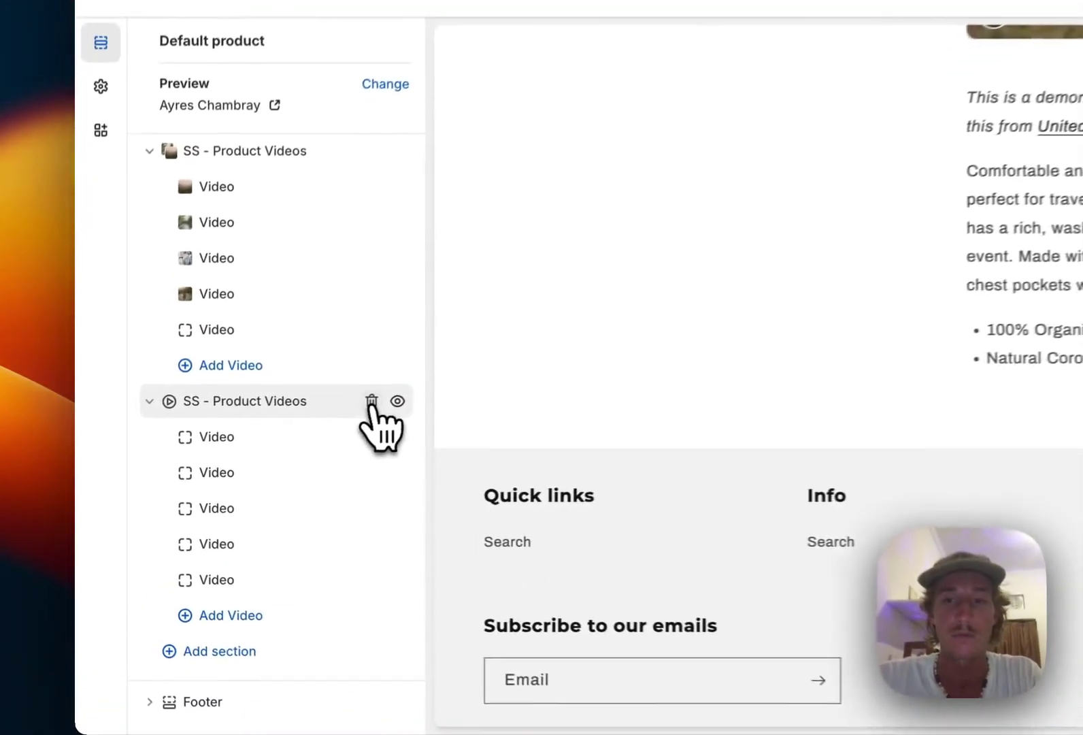
Delete the duplicate Product Videos section and the empty fifth Video block.
click(265, 441)
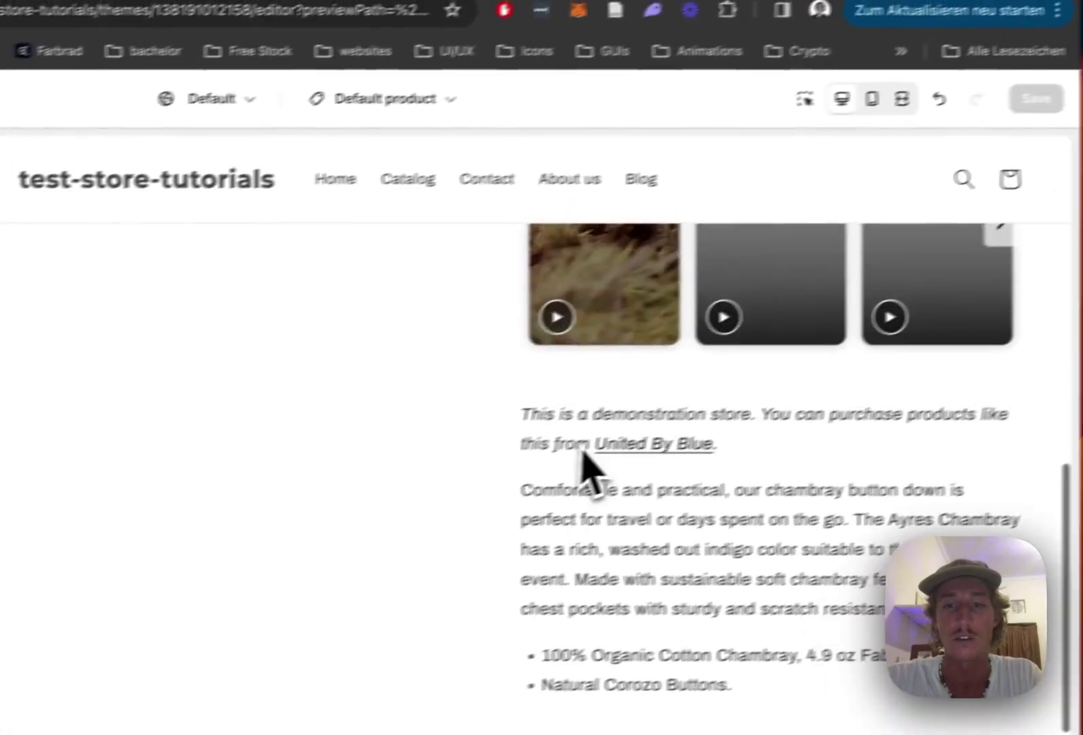
scroll(647, 302, up, 3)
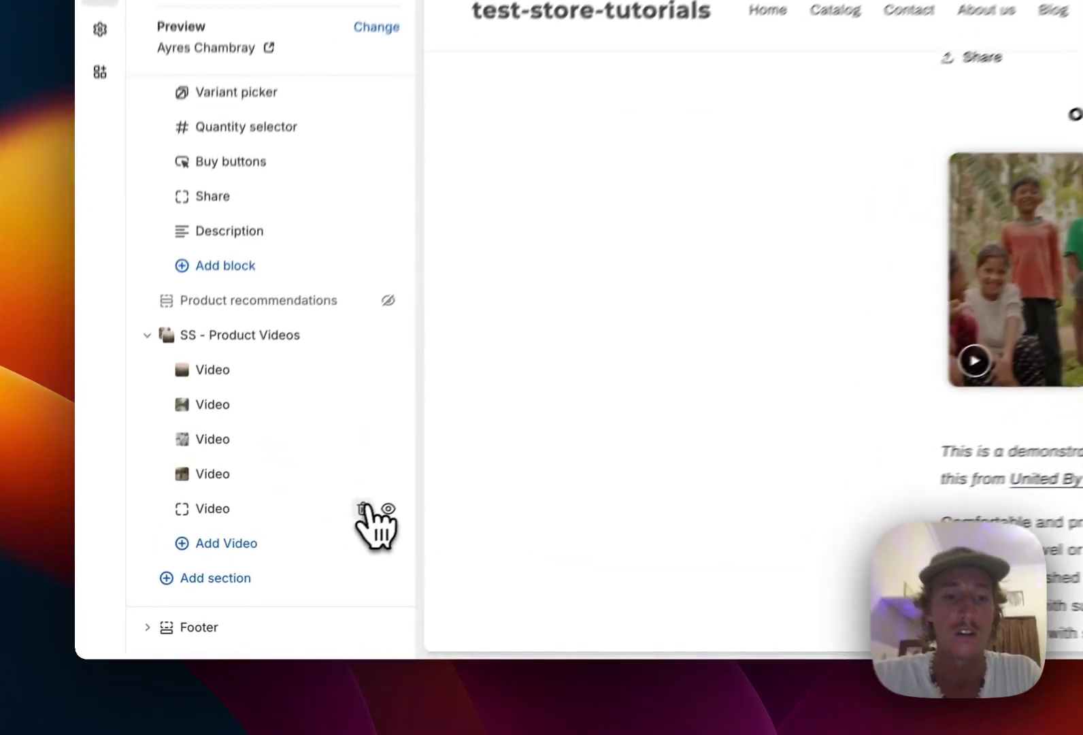
click(284, 558)
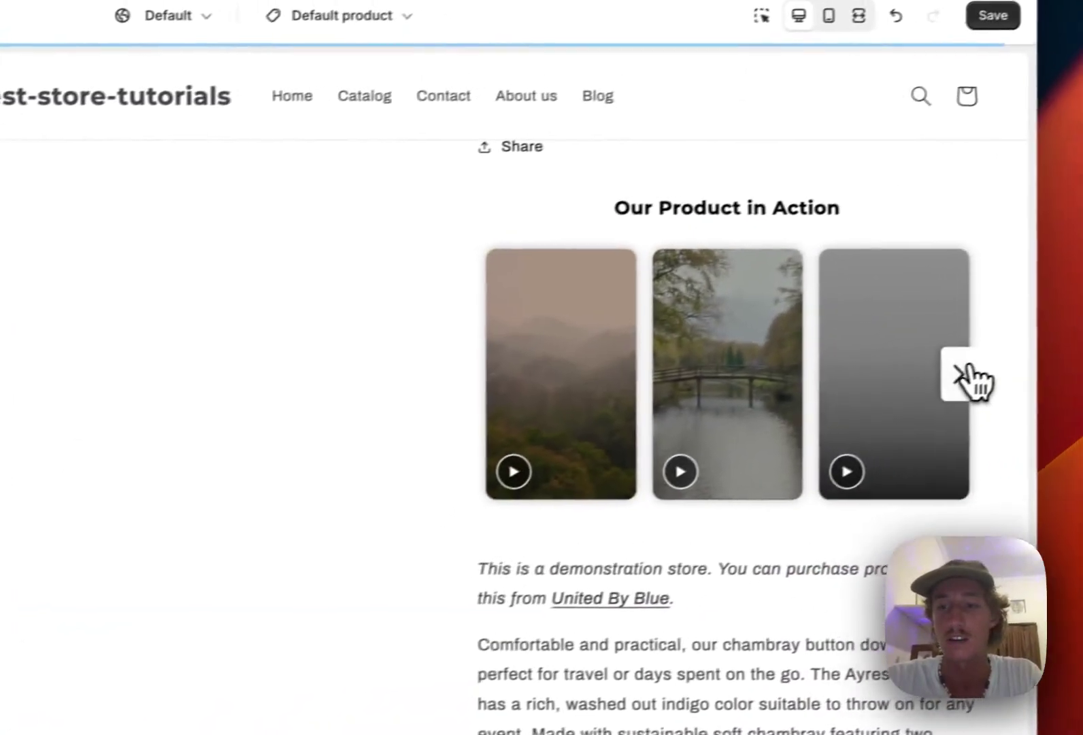
click(965, 374)
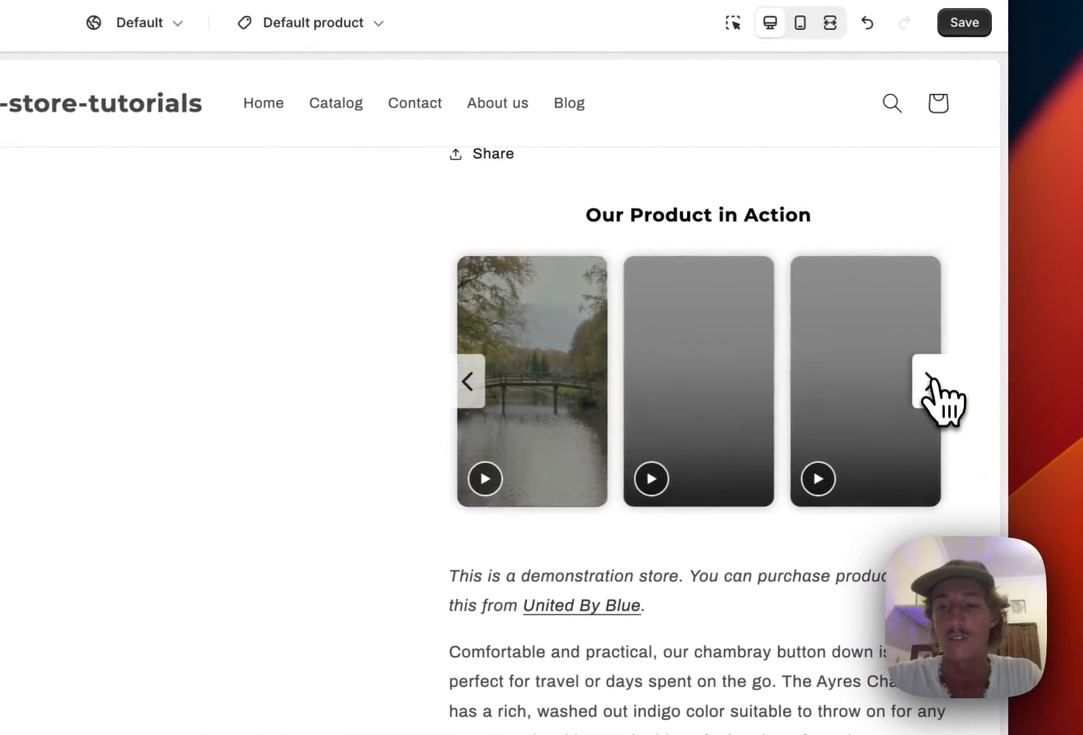
click(694, 385)
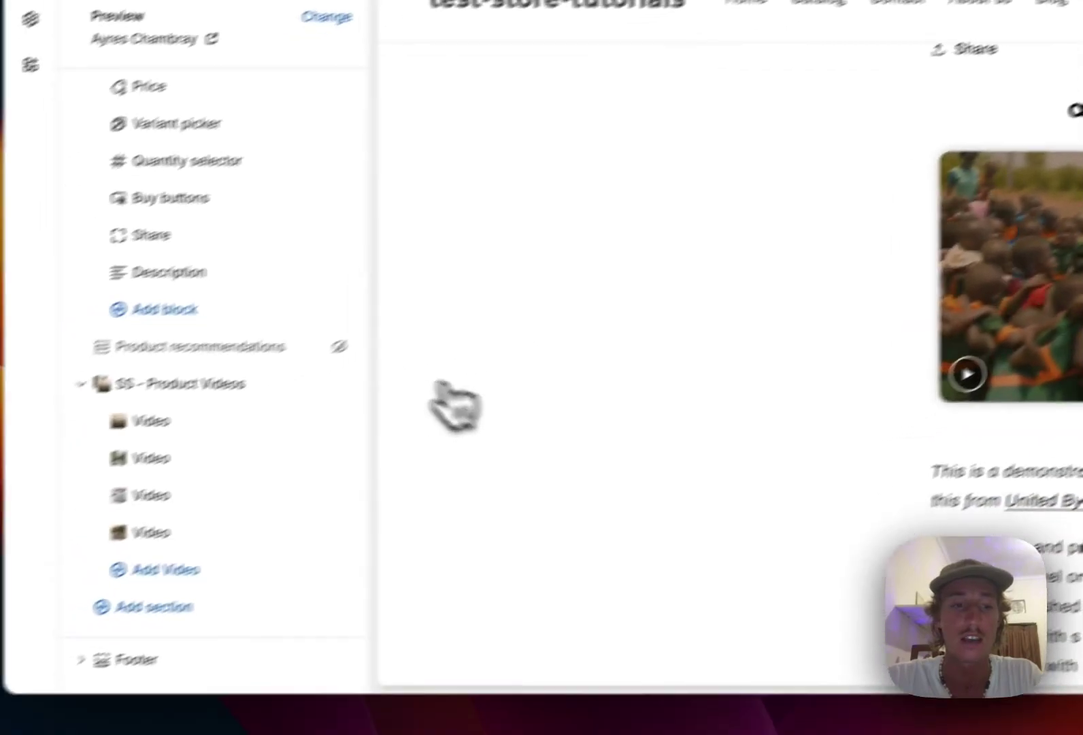
Add a new Video block and open the store's video library for it.
click(244, 537)
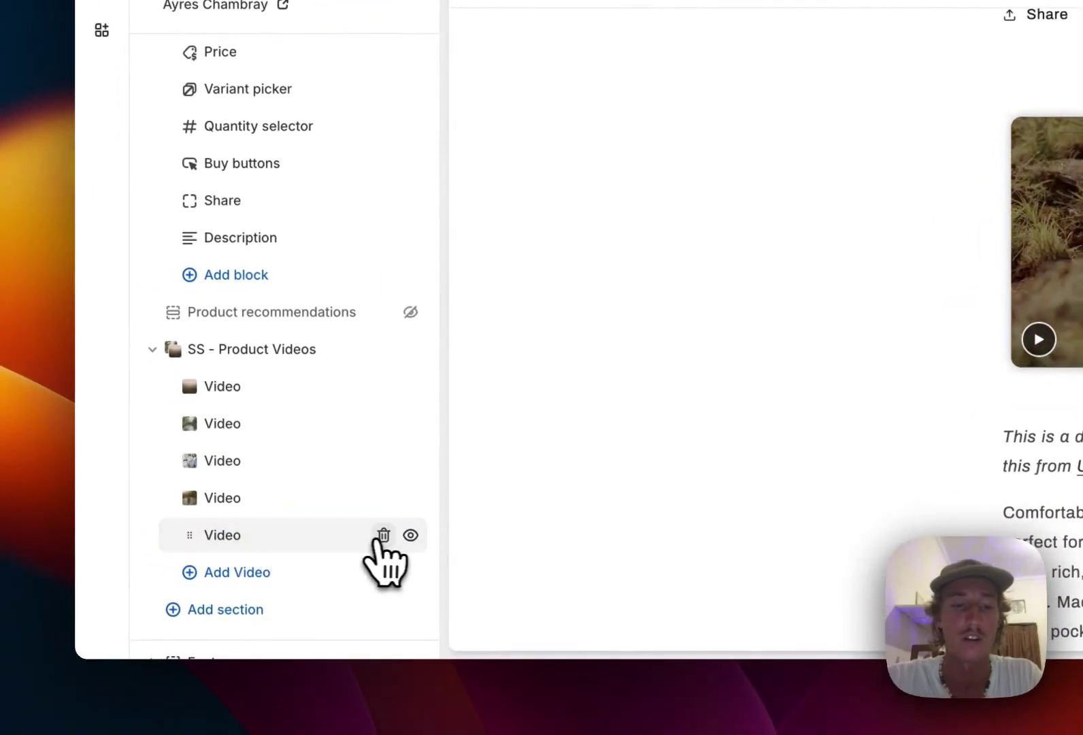
click(224, 536)
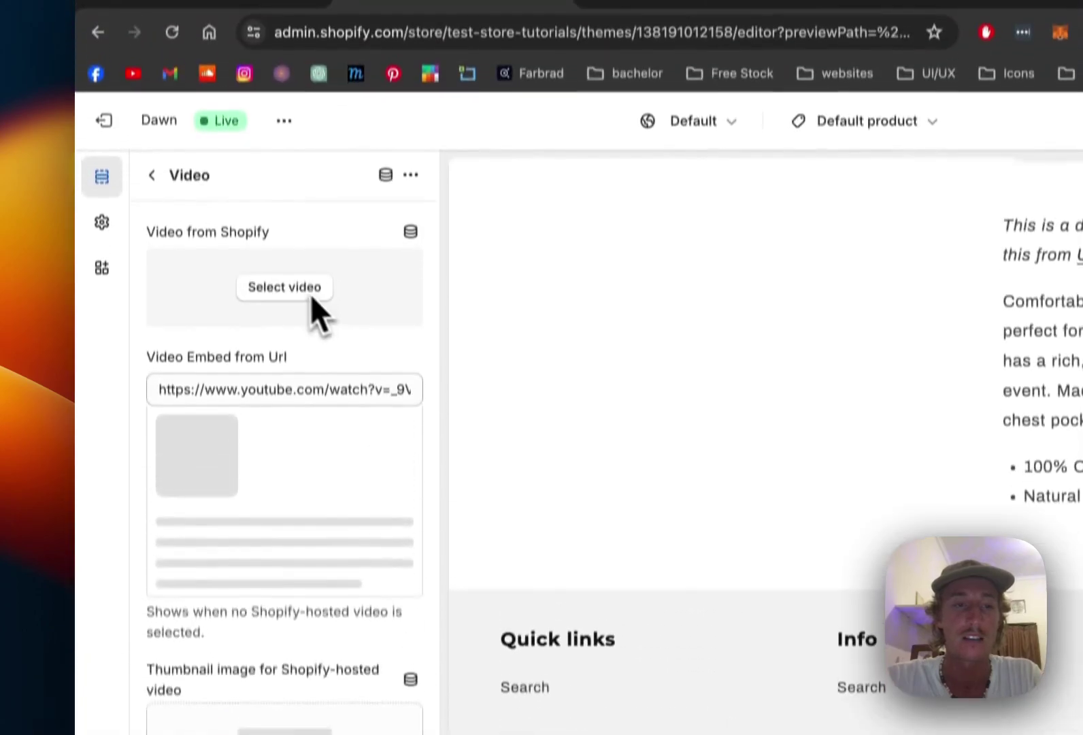
click(306, 291)
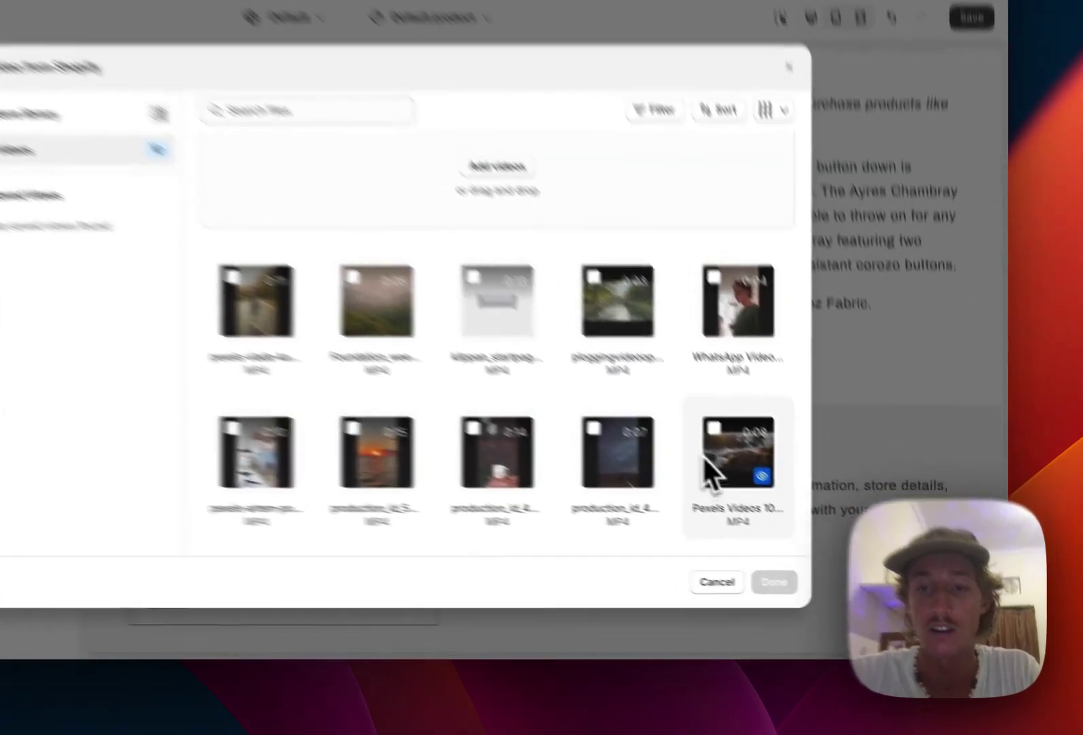
Assign the 8-second Pexels rocky-shore MP4 to the new Video block.
click(788, 494)
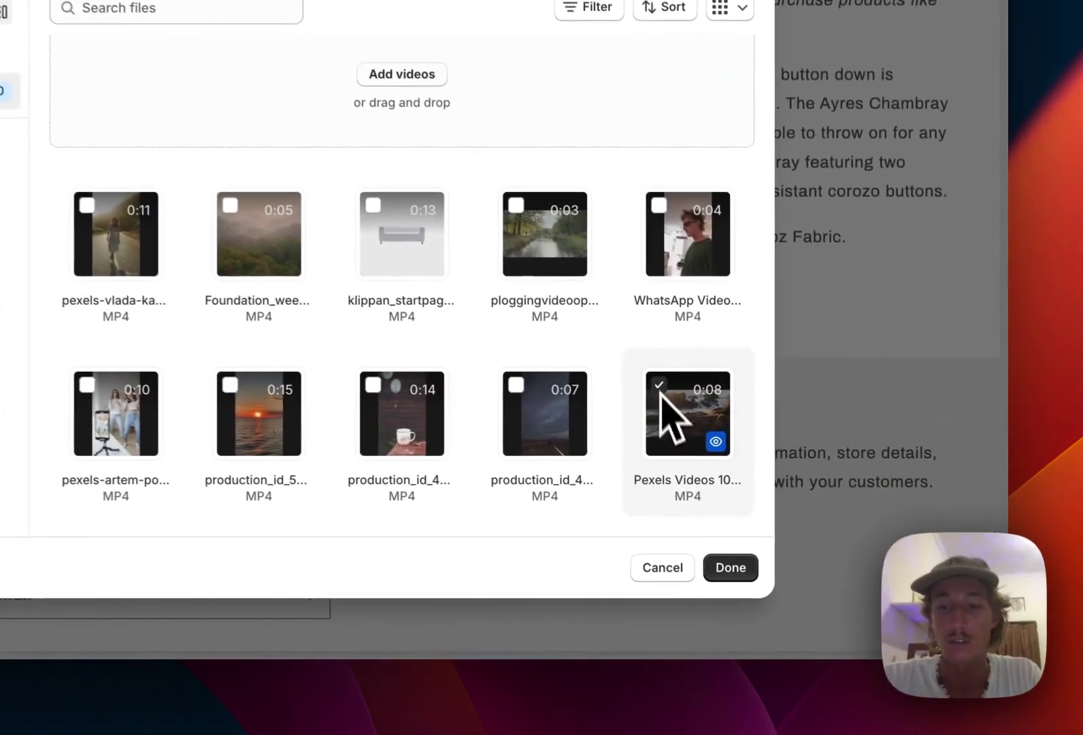
click(721, 568)
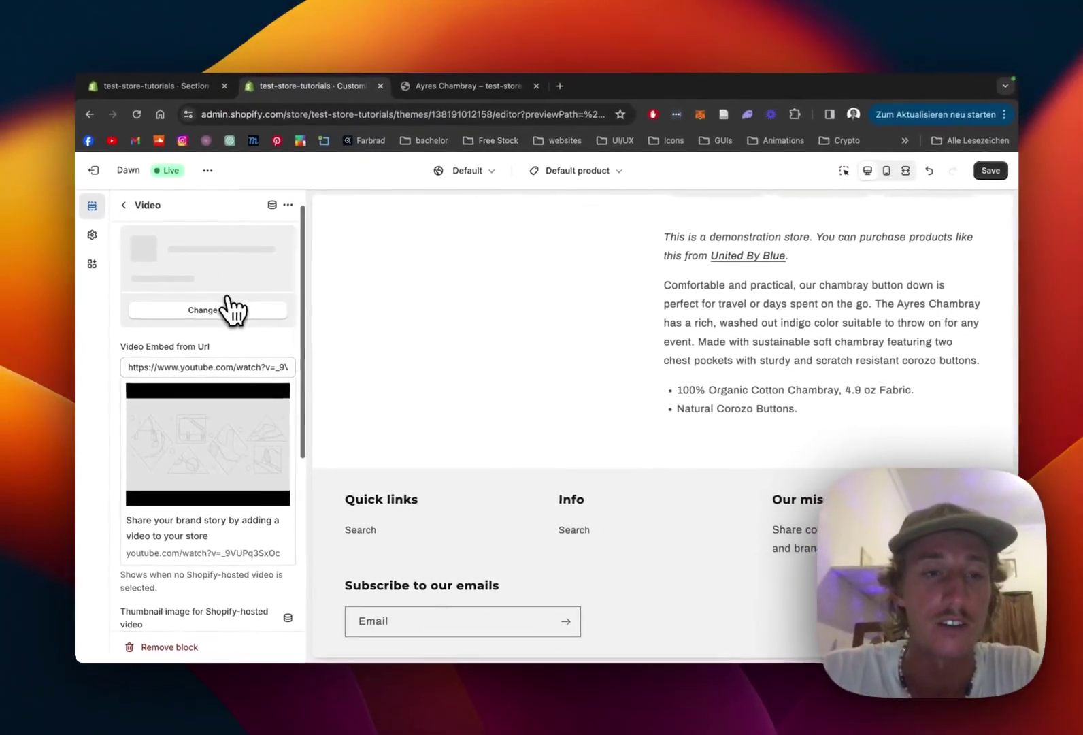
Save the product page and advance the carousel to the new rocky-shore slide.
scroll(235, 419, down, 5)
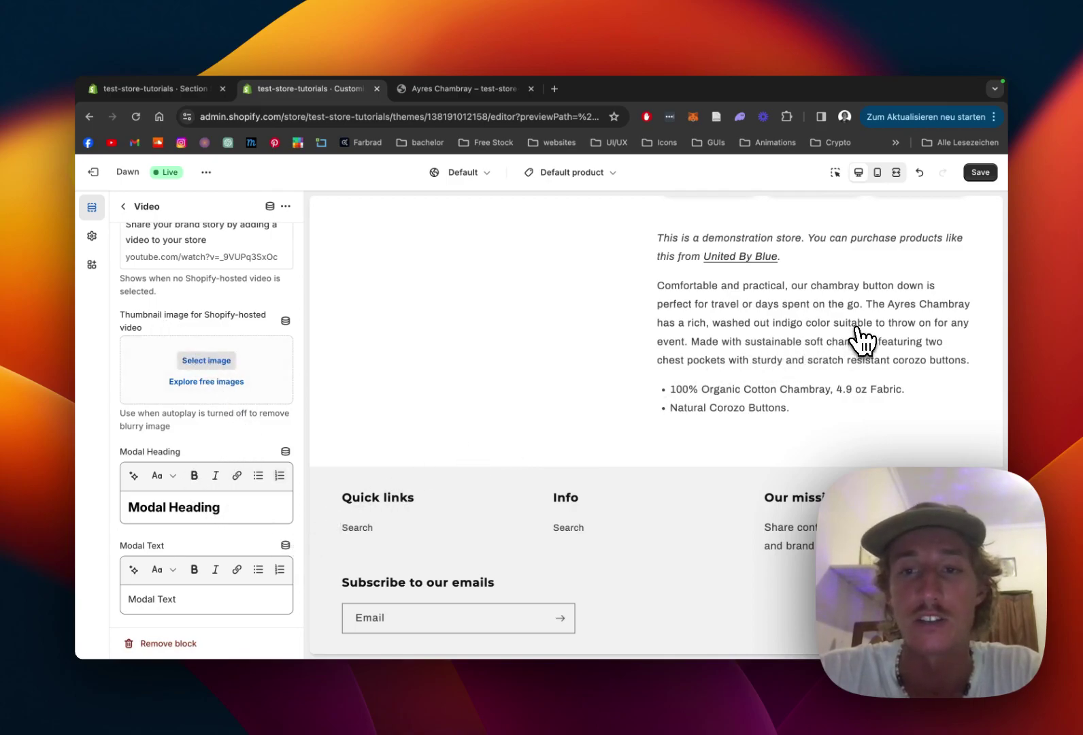
scroll(860, 339, up, 3)
click(980, 172)
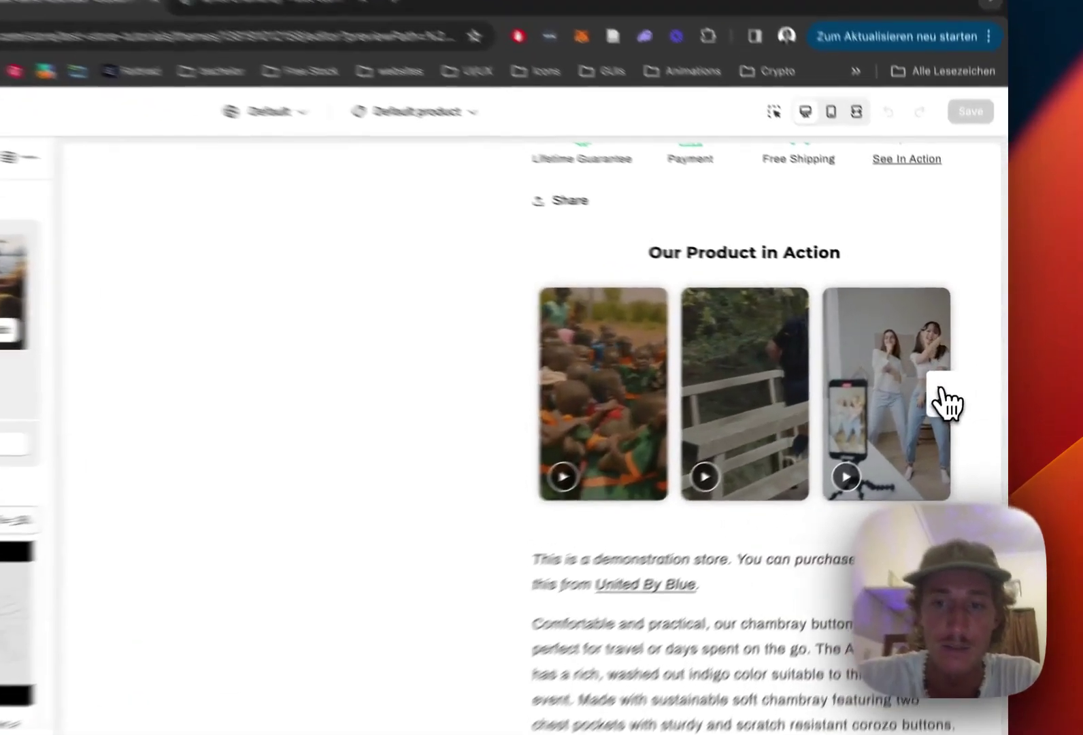
click(961, 389)
click(963, 389)
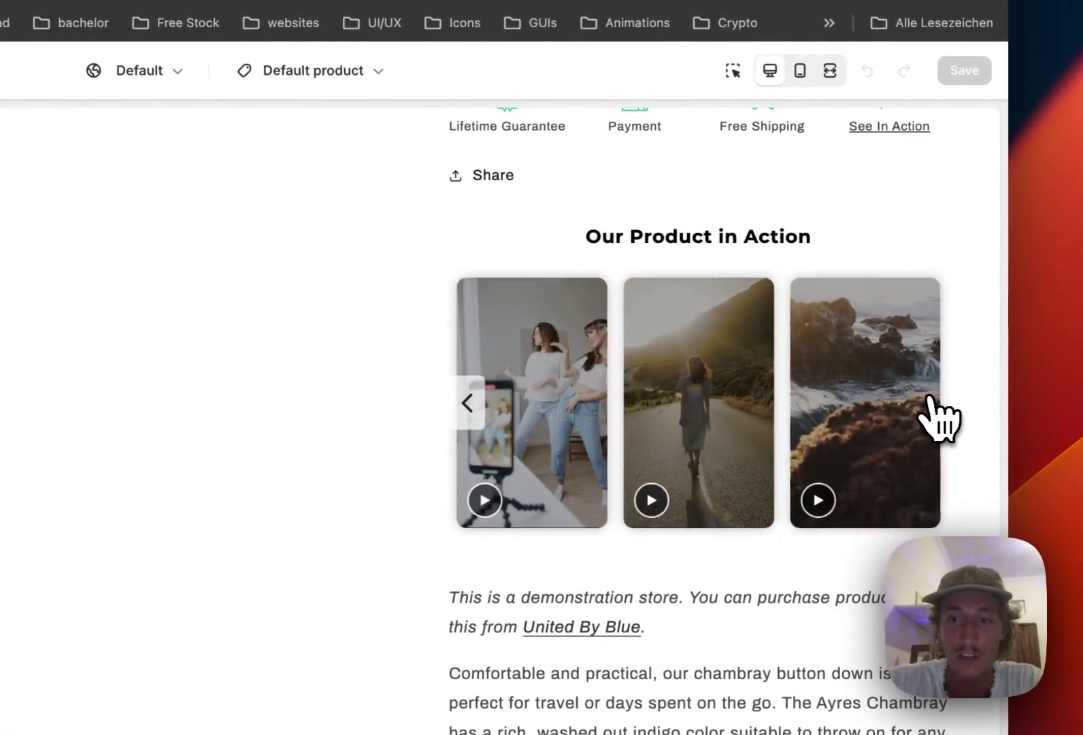
Open and close the rocky-shore video pop-up, then slide the carousel back to the start.
click(828, 393)
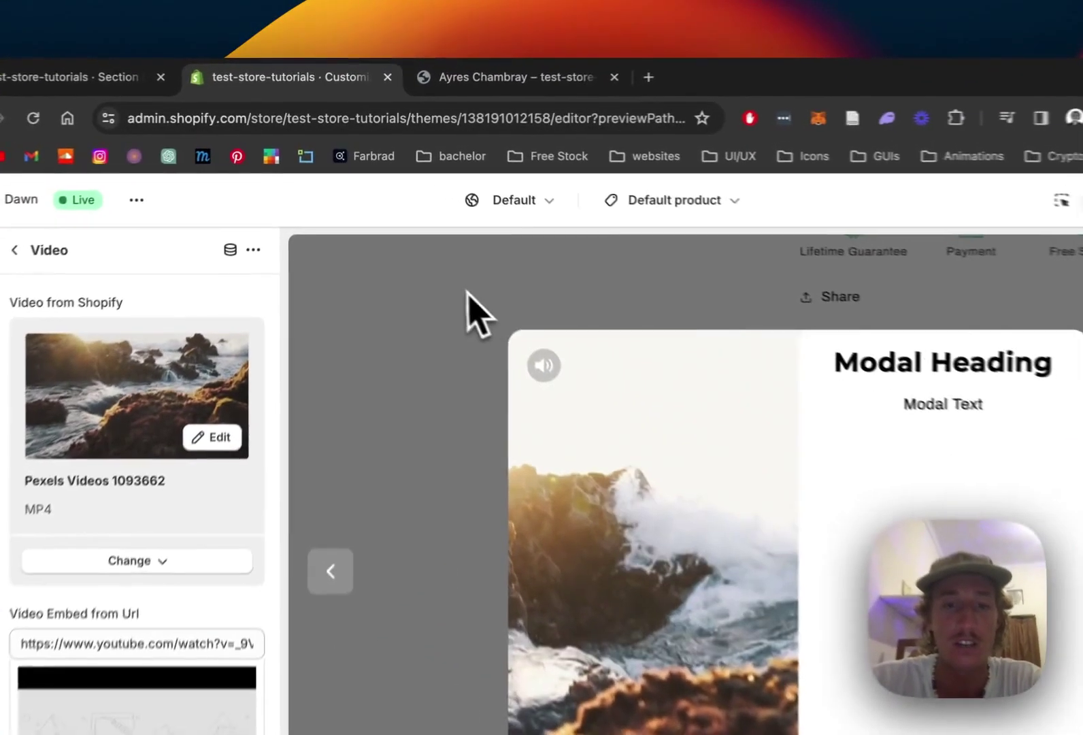
click(432, 246)
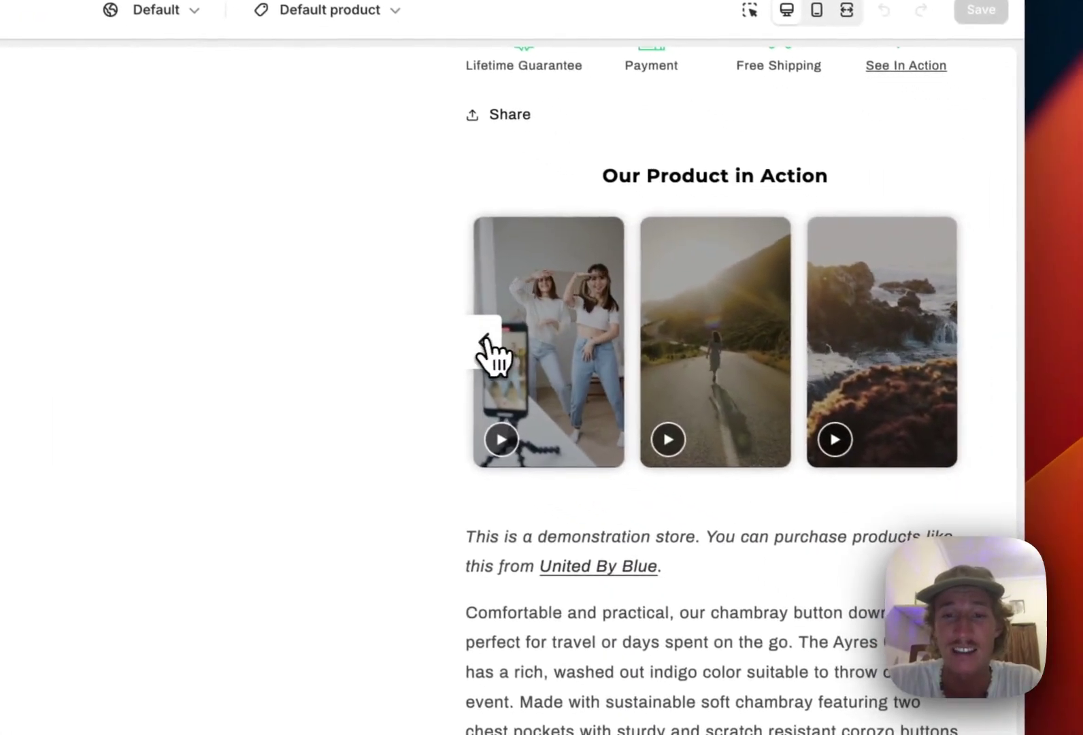
click(856, 541)
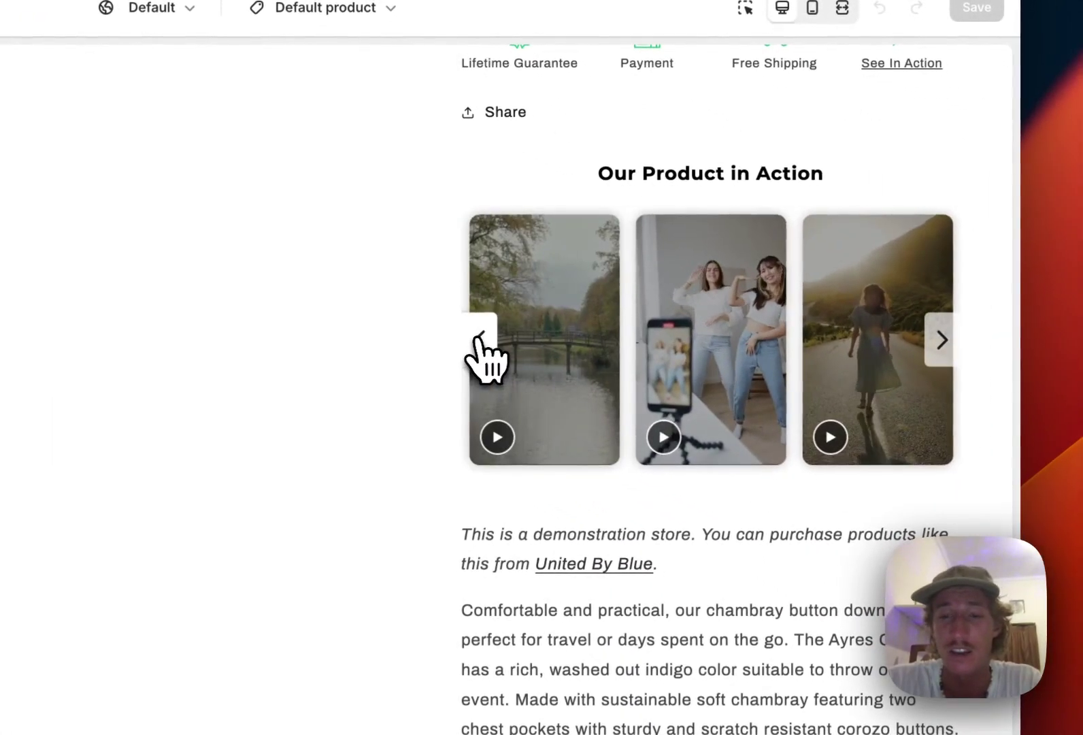
scroll(682, 302, up, 1)
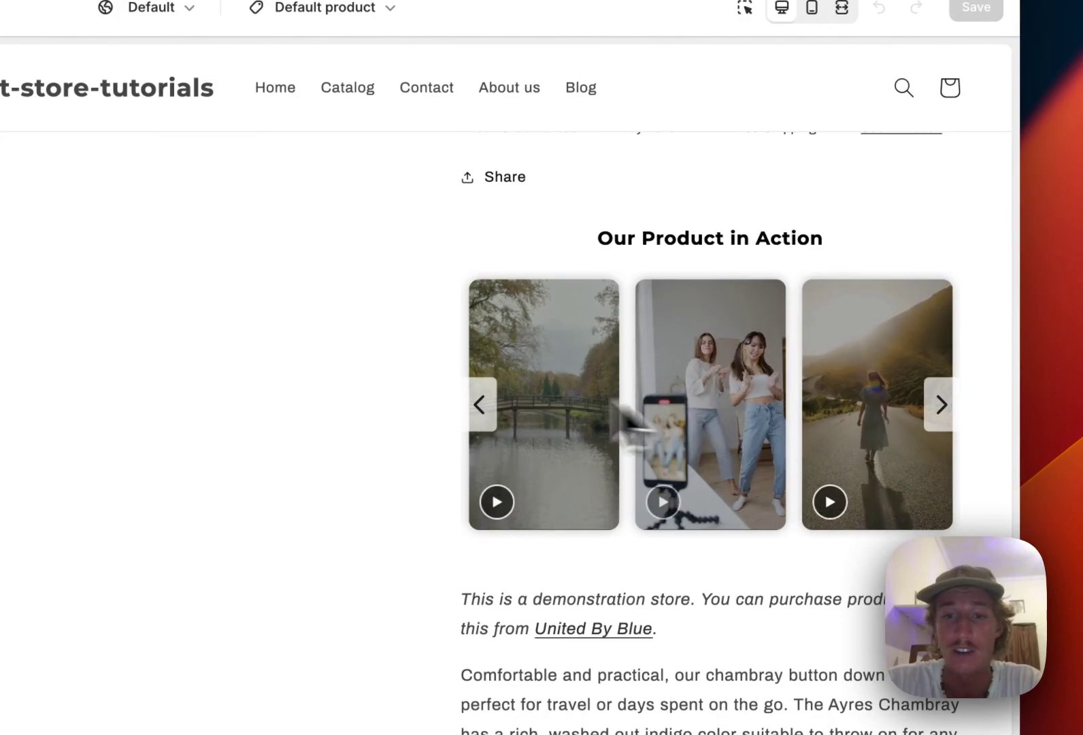
click(485, 406)
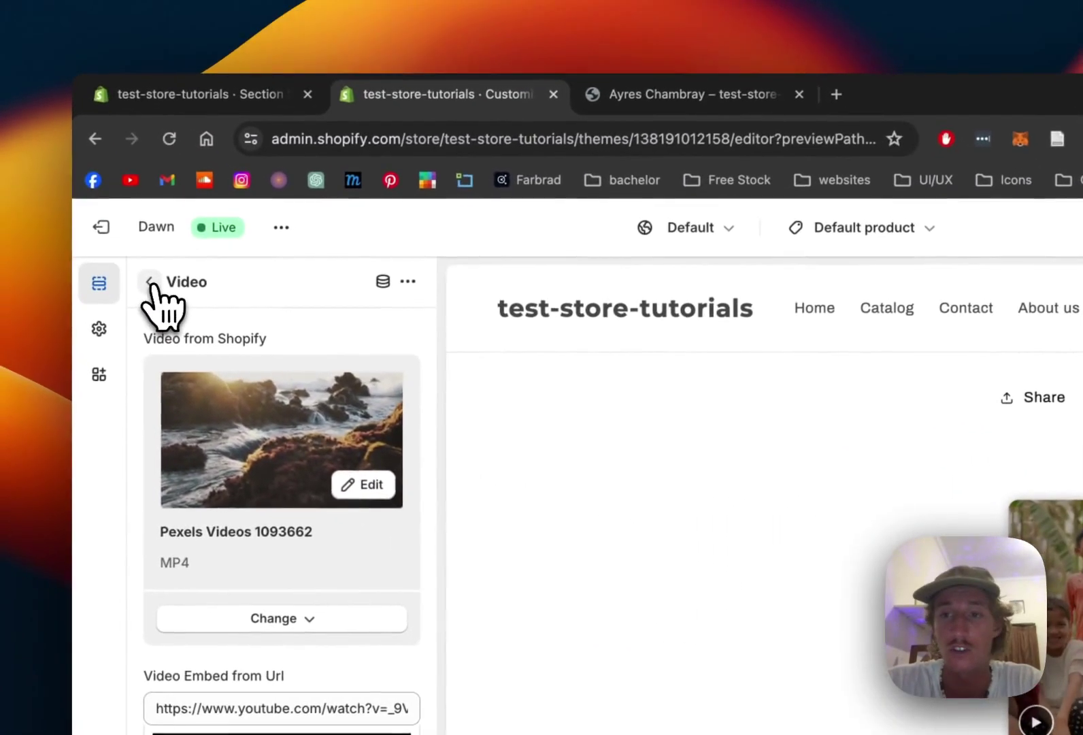
Set the SS - Product Videos position to Above Product Title and save.
click(151, 285)
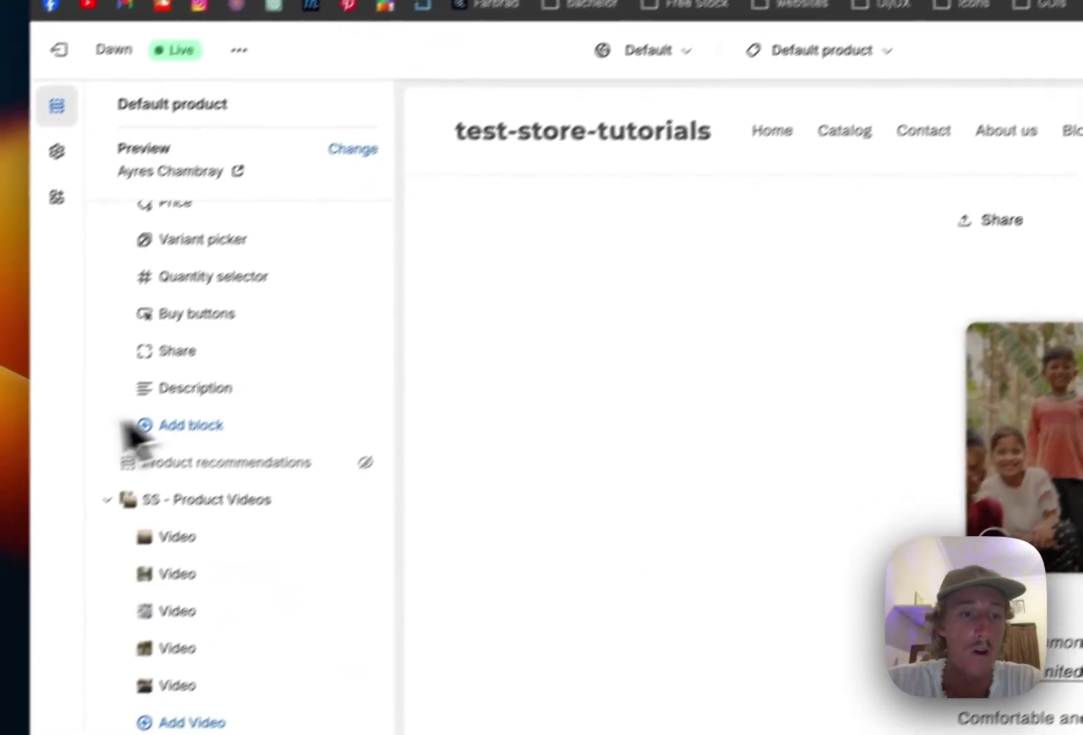
drag(206, 608, 223, 596)
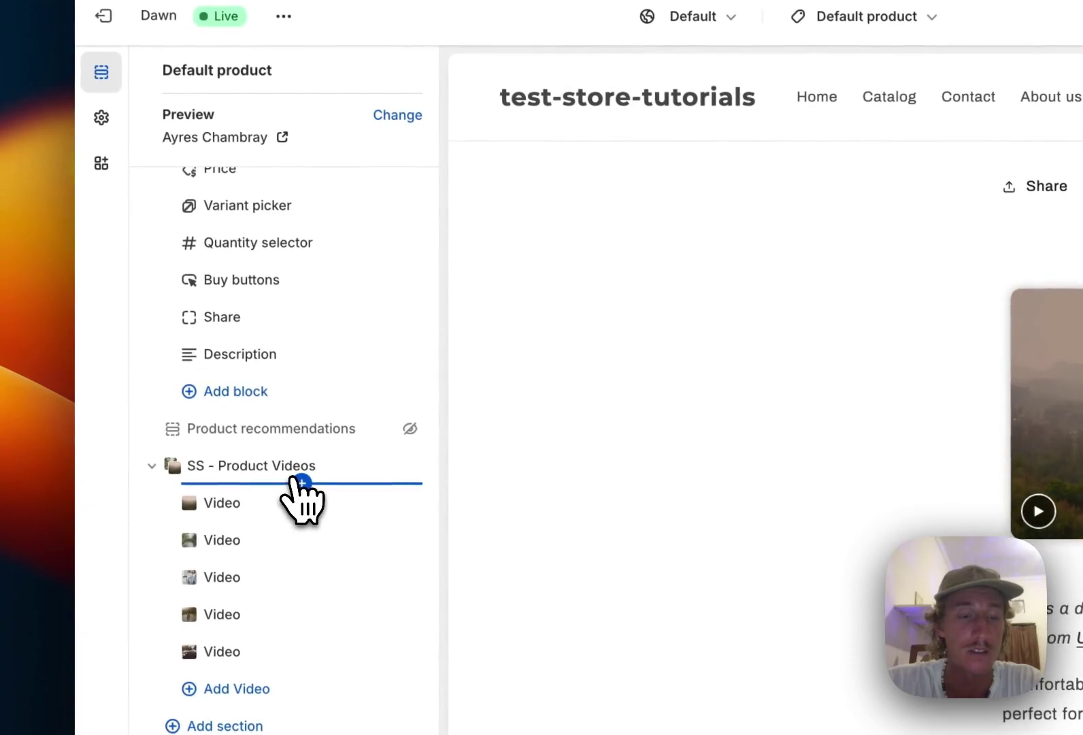
click(252, 466)
scroll(289, 285, down, 1)
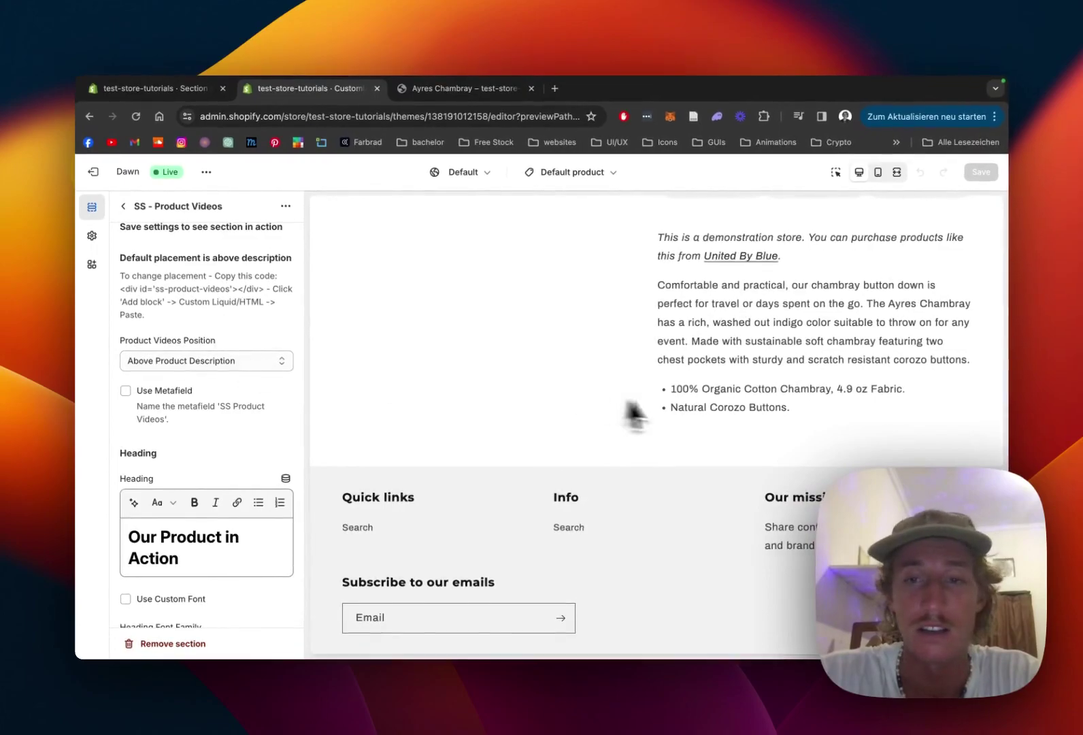
scroll(687, 403, up, 5)
click(218, 360)
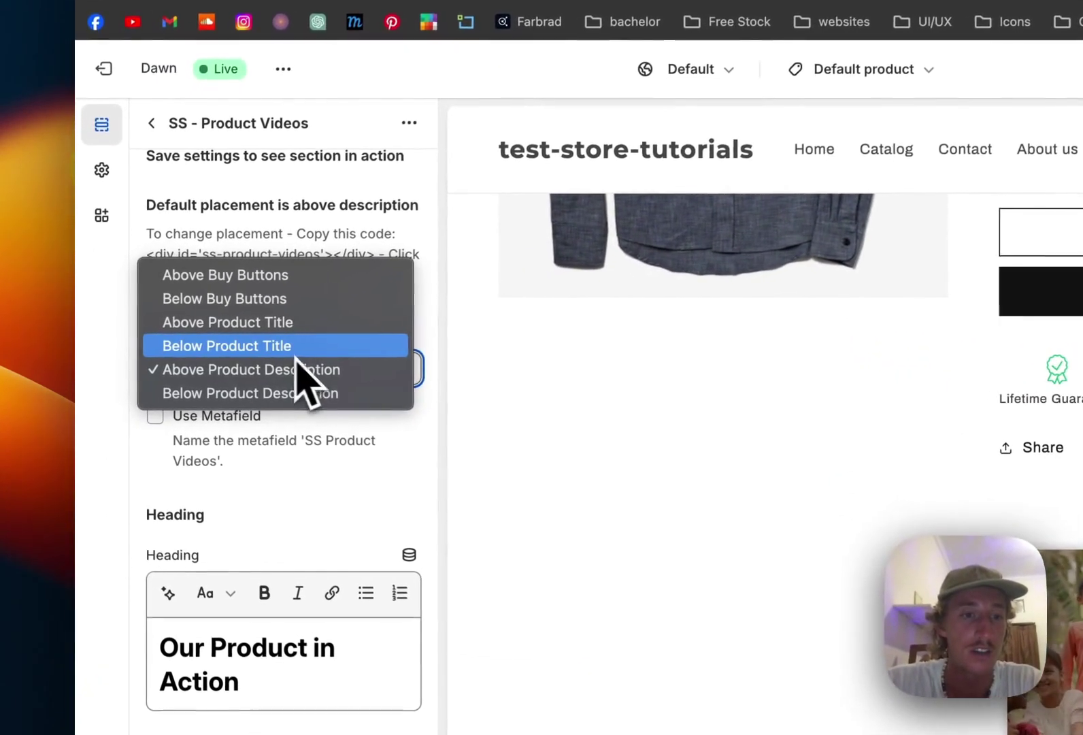
click(262, 326)
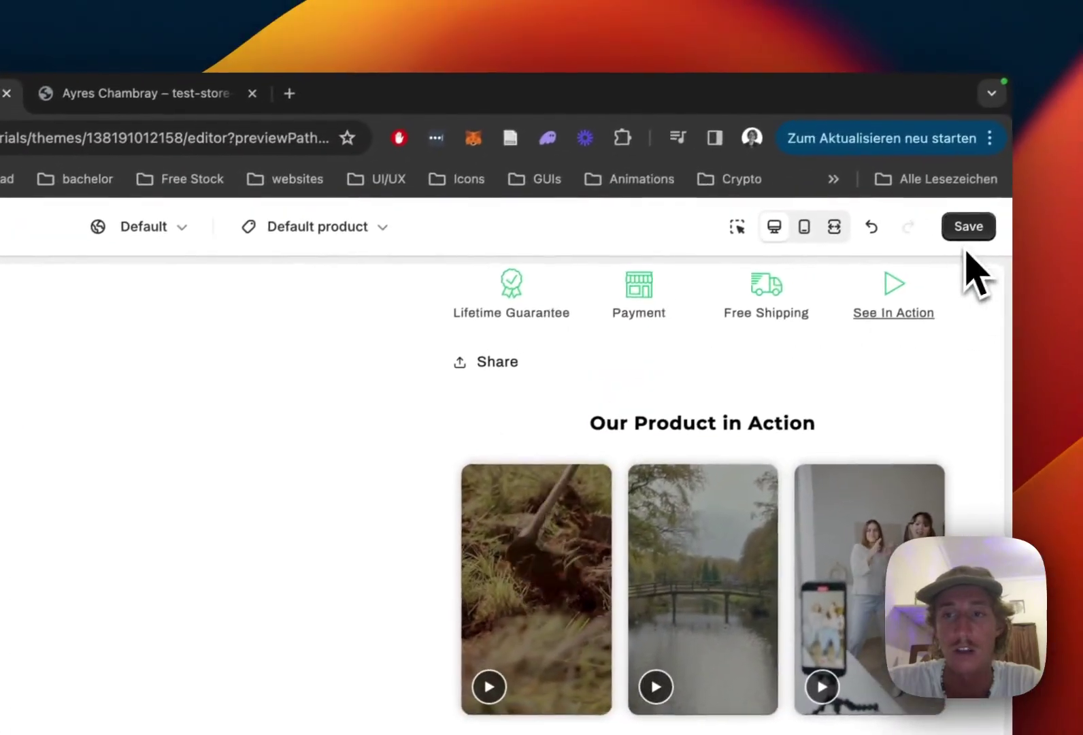
click(967, 226)
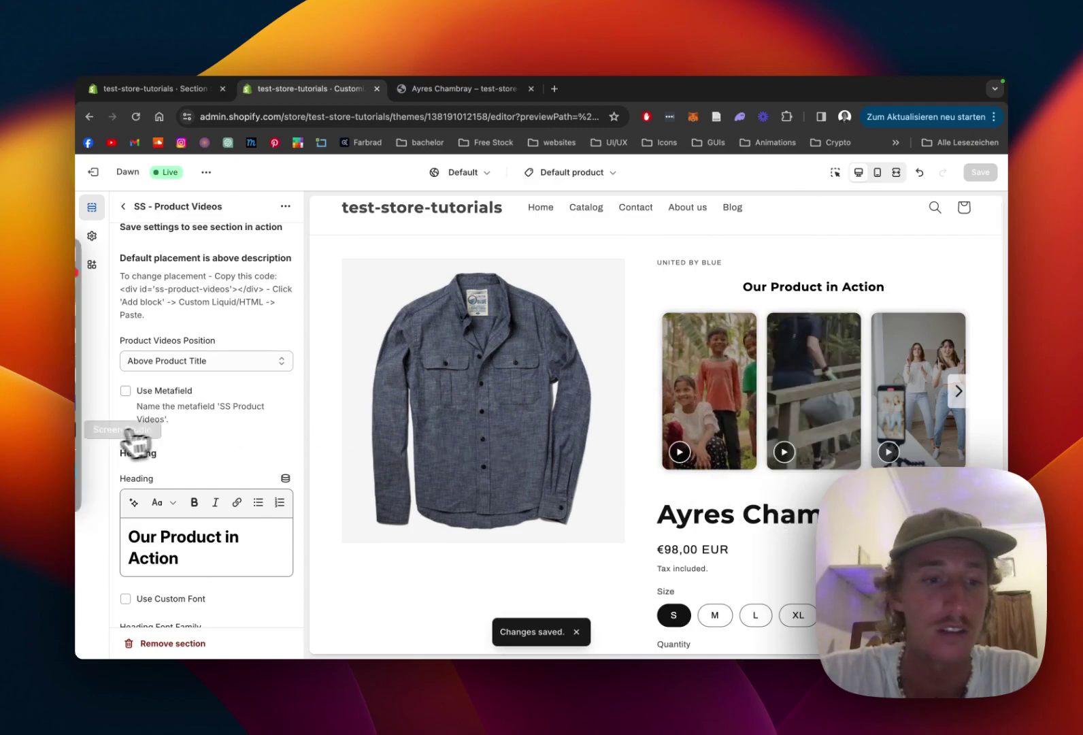
Save the 'Our Products in Action' heading and review the Product Videos settings and carousel placement.
scroll(136, 440, down, 2)
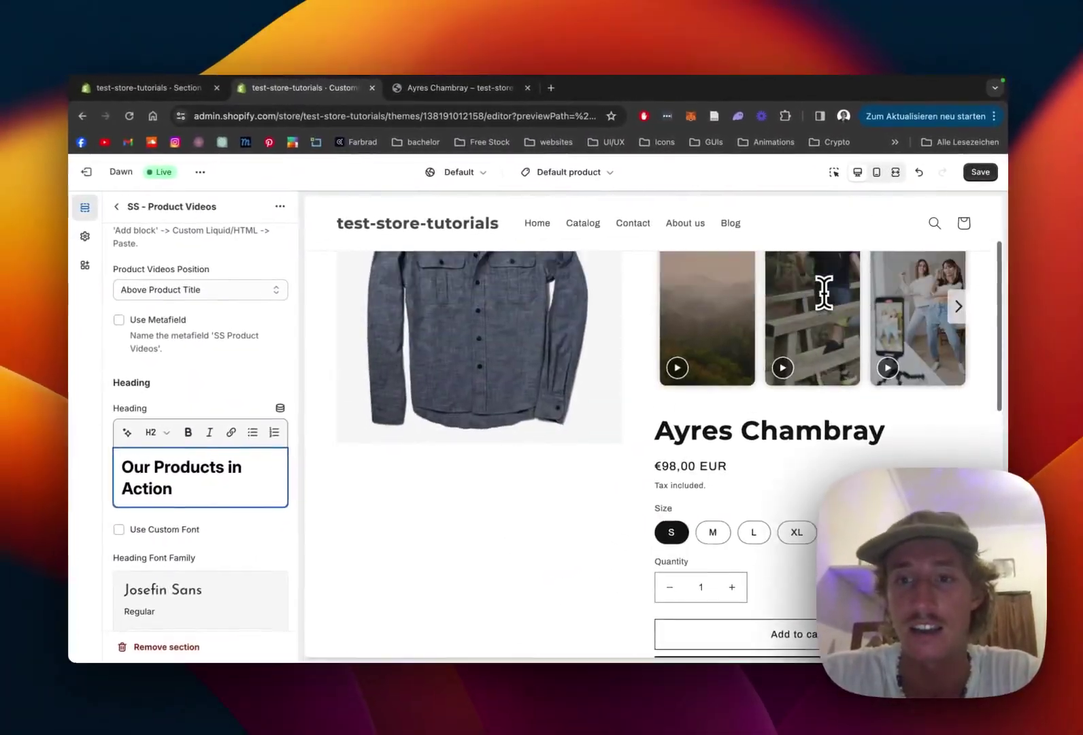
scroll(824, 293, up, 2)
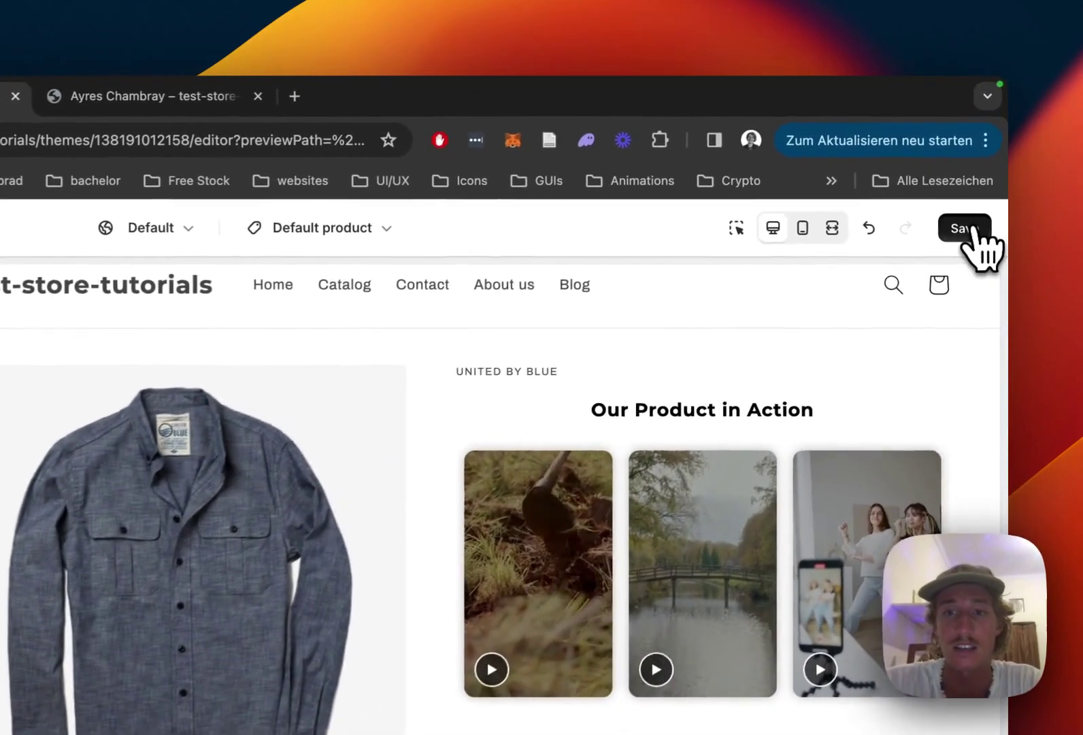
click(980, 172)
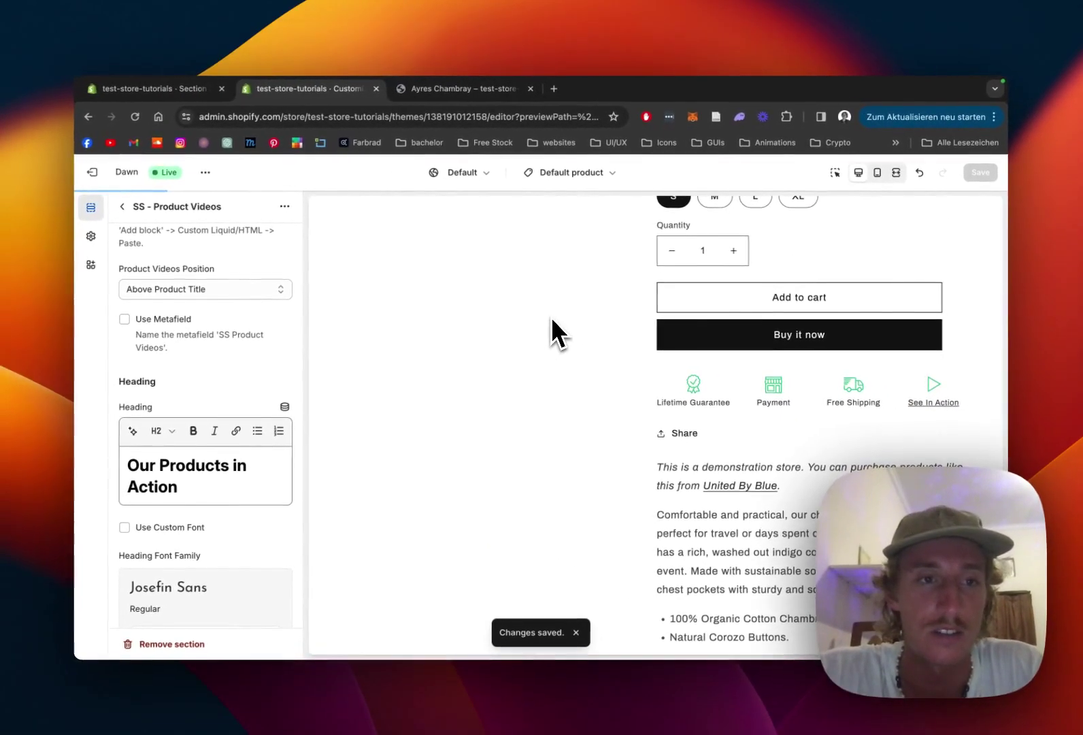
scroll(157, 387, down, 5)
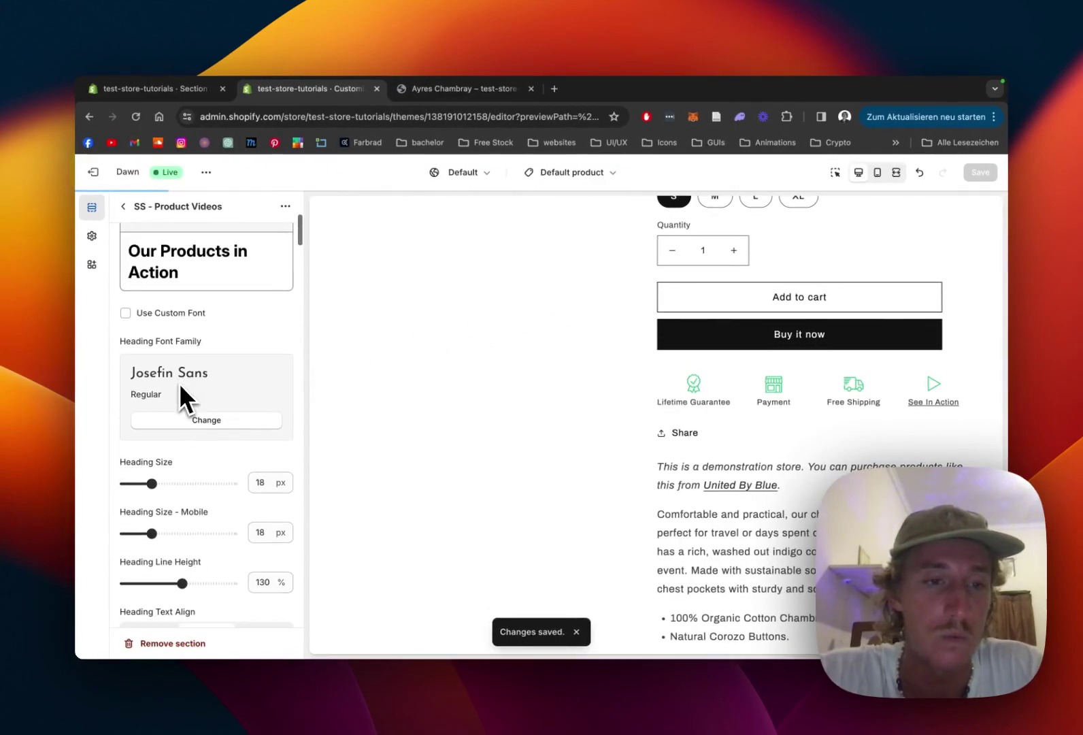
scroll(215, 355, down, 10)
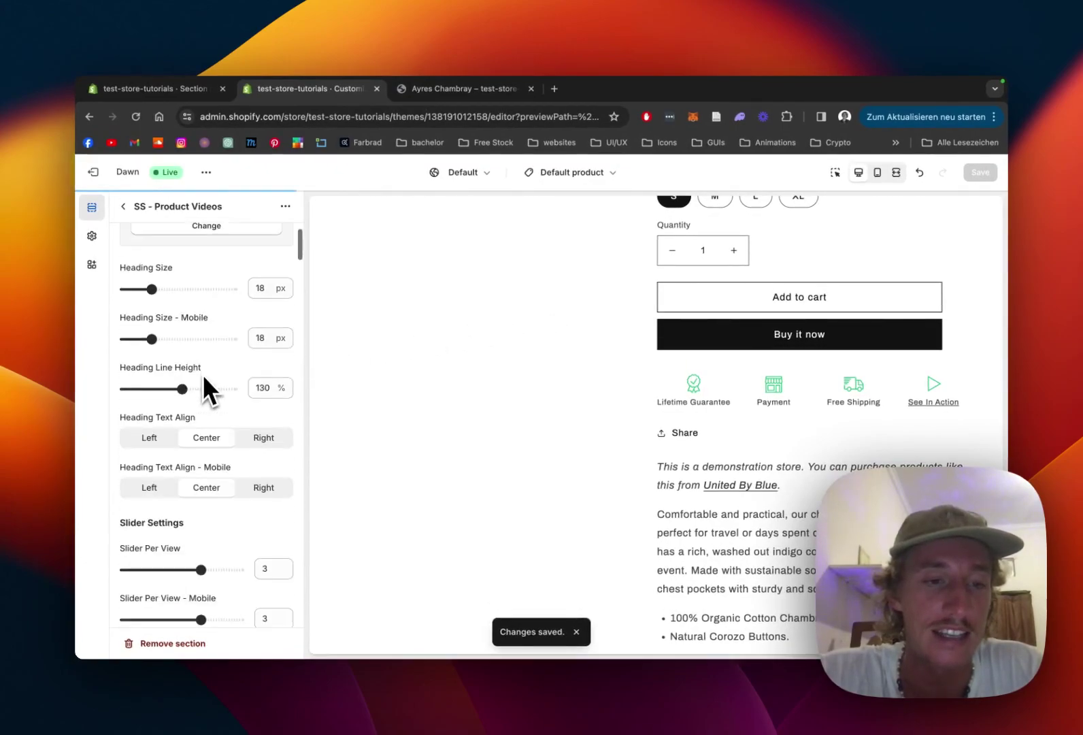
scroll(204, 370, down, 3)
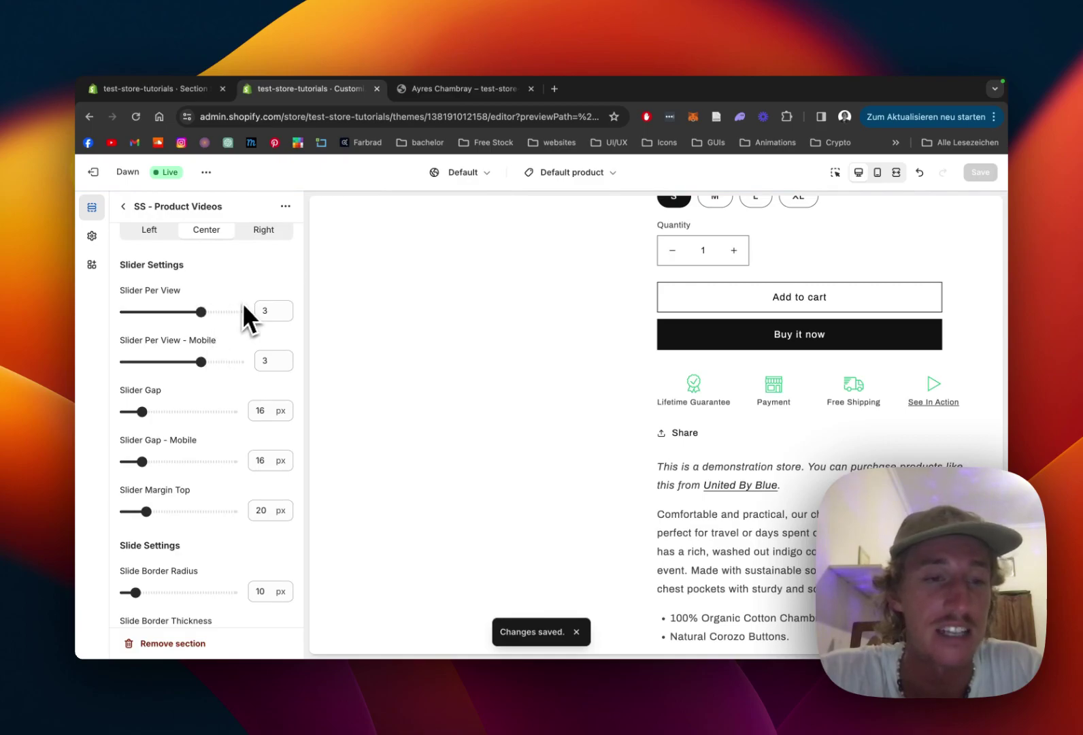
scroll(245, 303, down, 2)
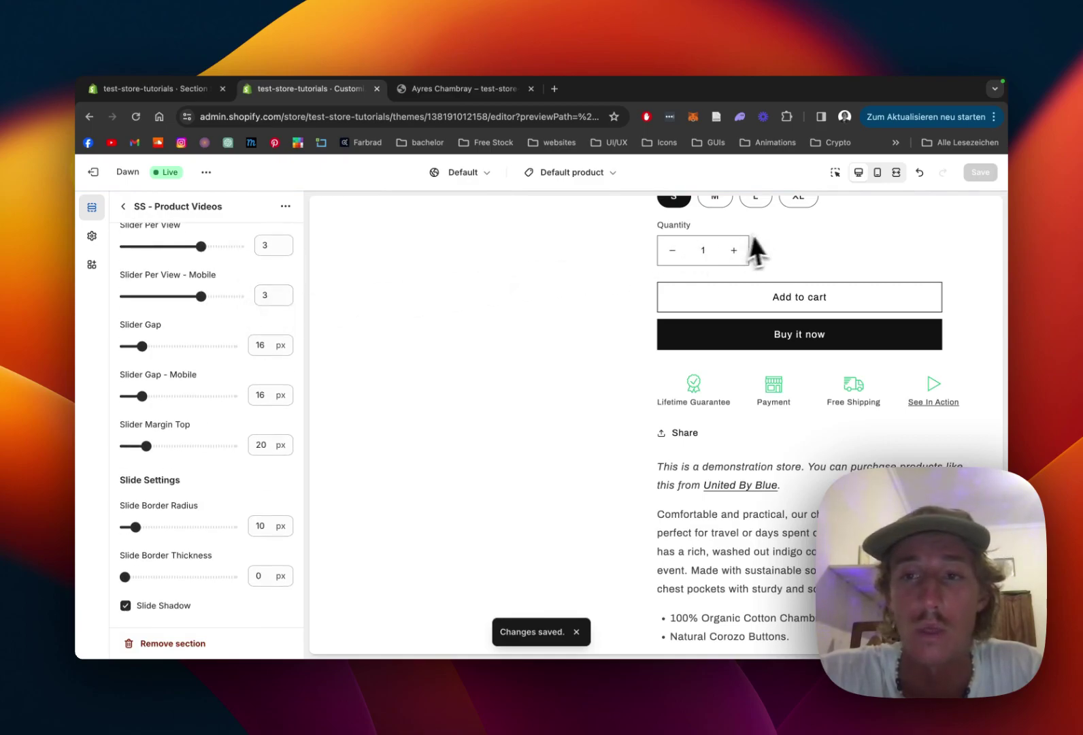
scroll(768, 231, up, 6)
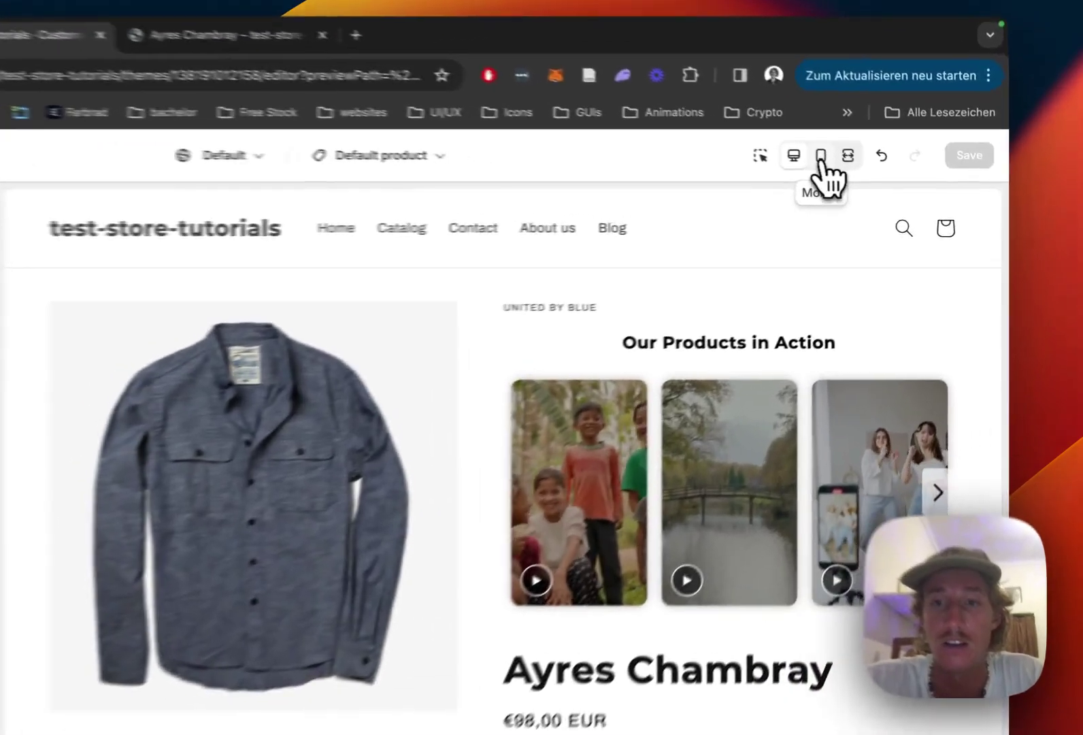
Switch the preview to mobile layout and cycle the video carousel forward and back.
click(877, 174)
scroll(682, 407, down, 3)
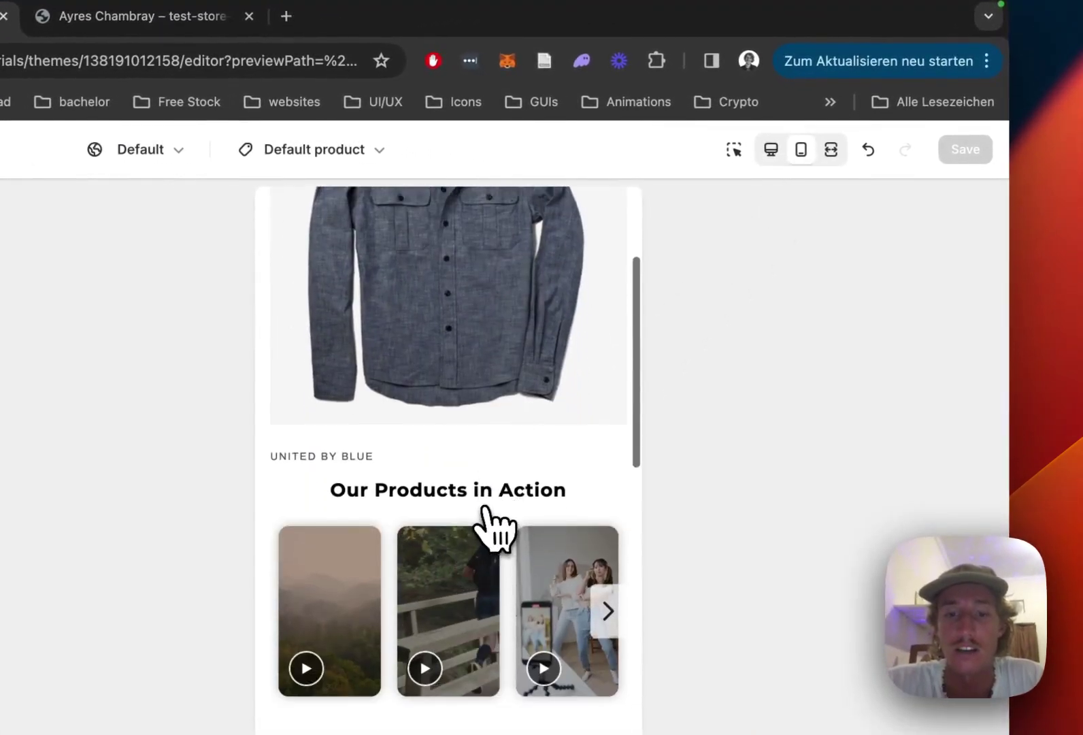
click(607, 611)
click(608, 611)
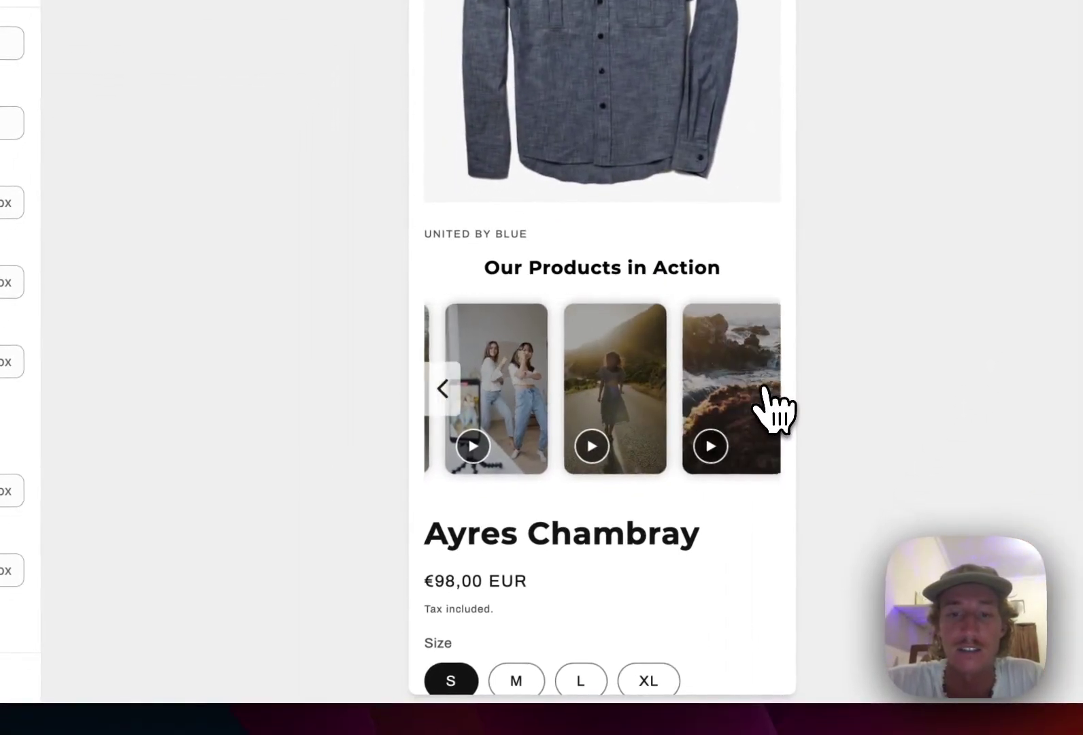
click(443, 388)
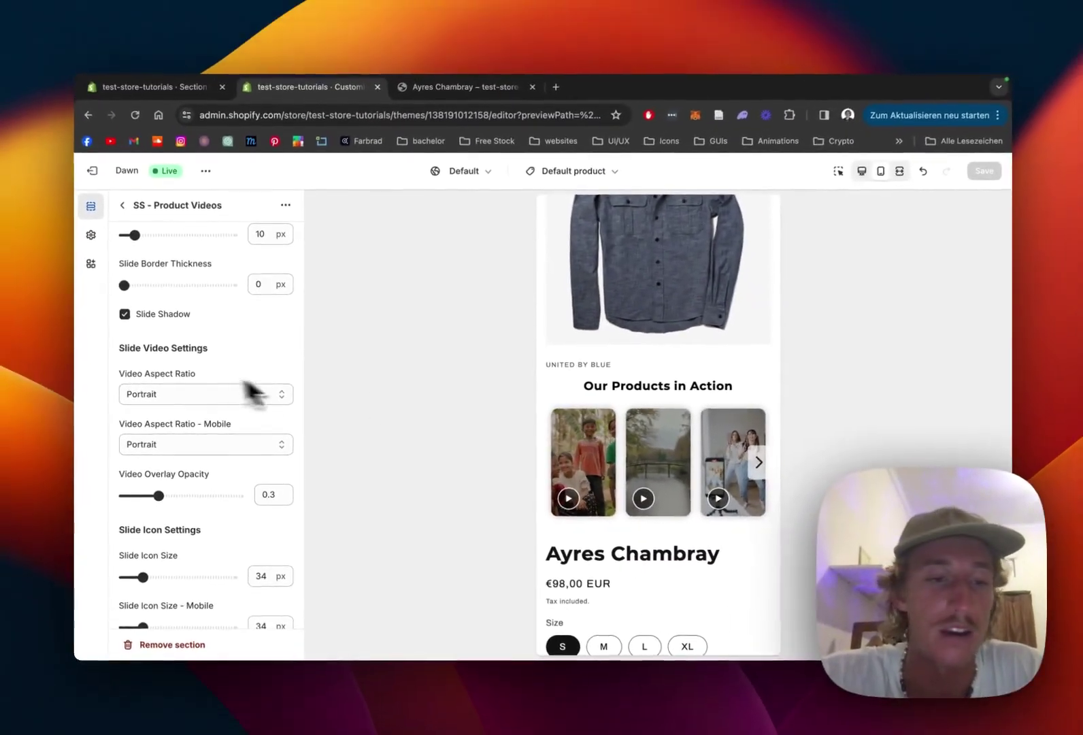
Scroll the SS - Product Videos section settings down to Slide Colors.
scroll(193, 380, down, 5)
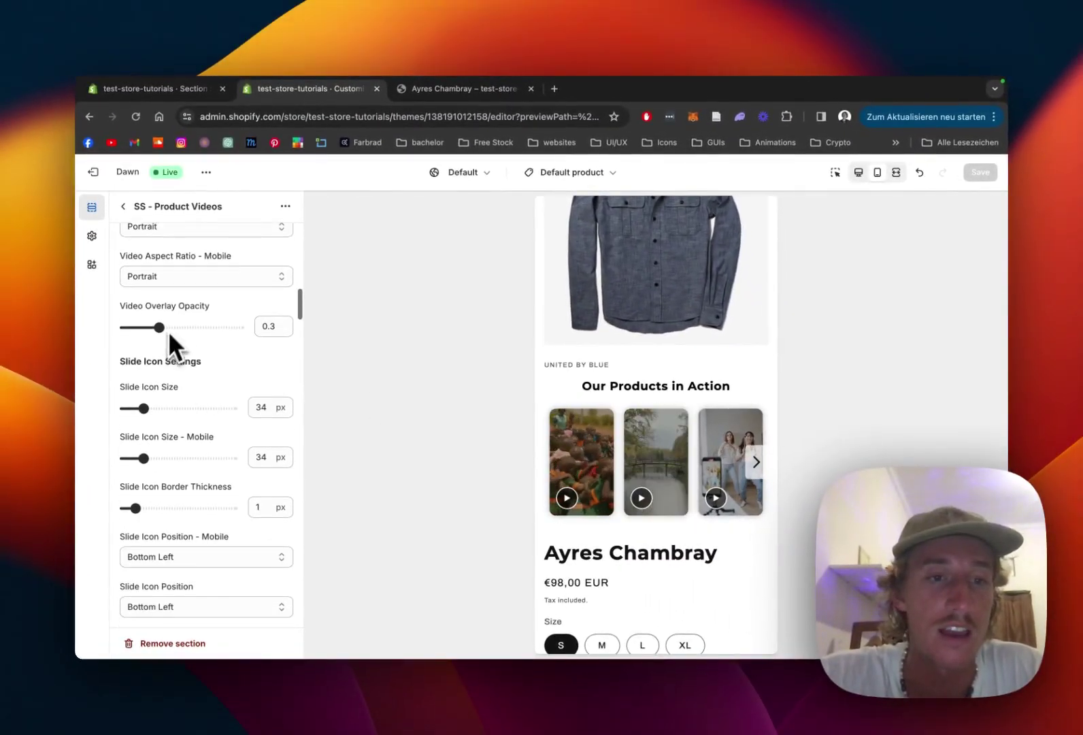
scroll(185, 299, down, 10)
scroll(185, 299, down, 12)
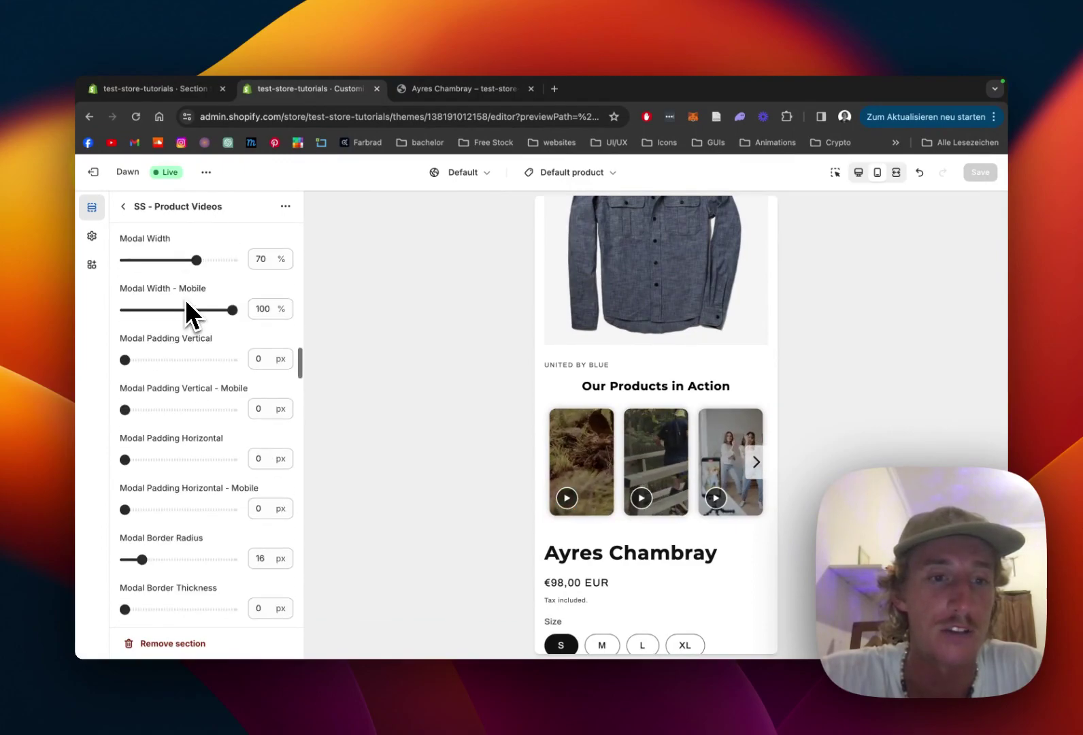
scroll(185, 299, up, 2)
scroll(185, 299, down, 20)
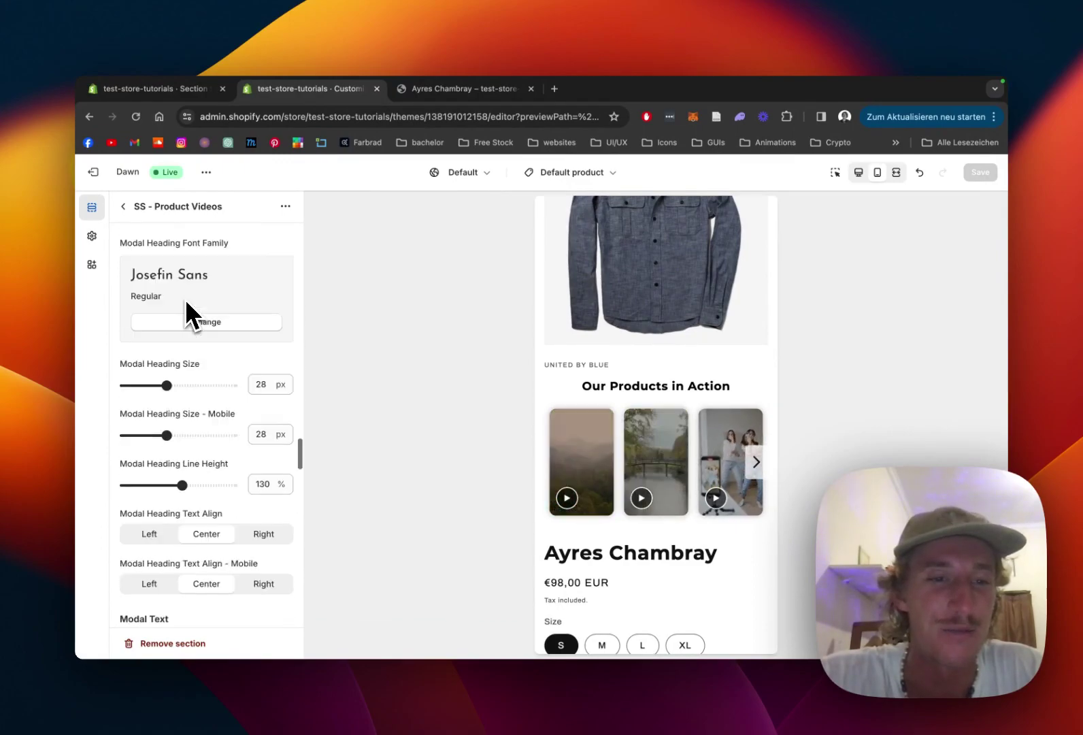
scroll(185, 299, down, 8)
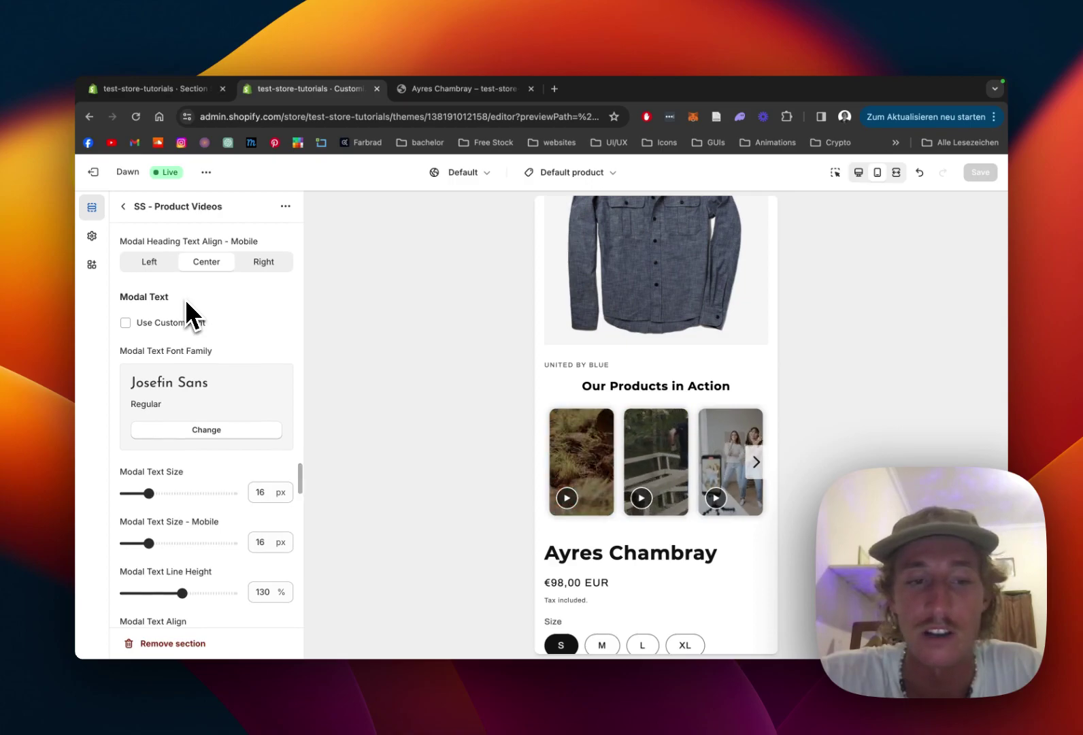
scroll(185, 298, down, 12)
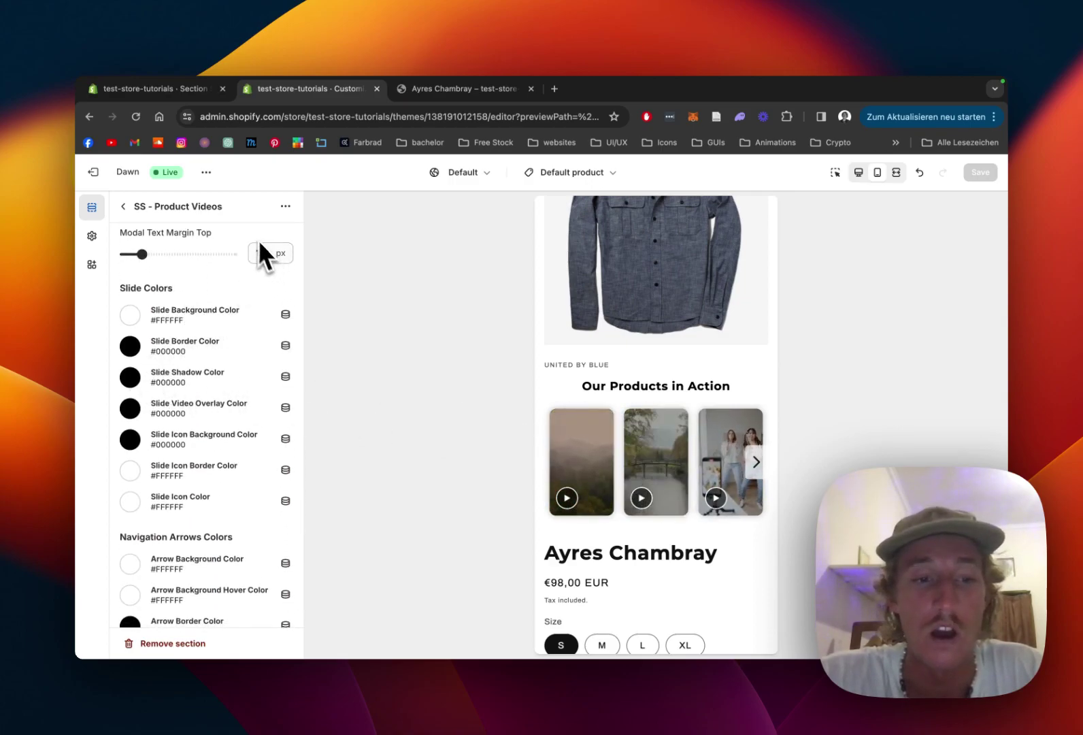
Set the carousel Arrow Background Color to green (#00CB76).
scroll(192, 346, up, 1)
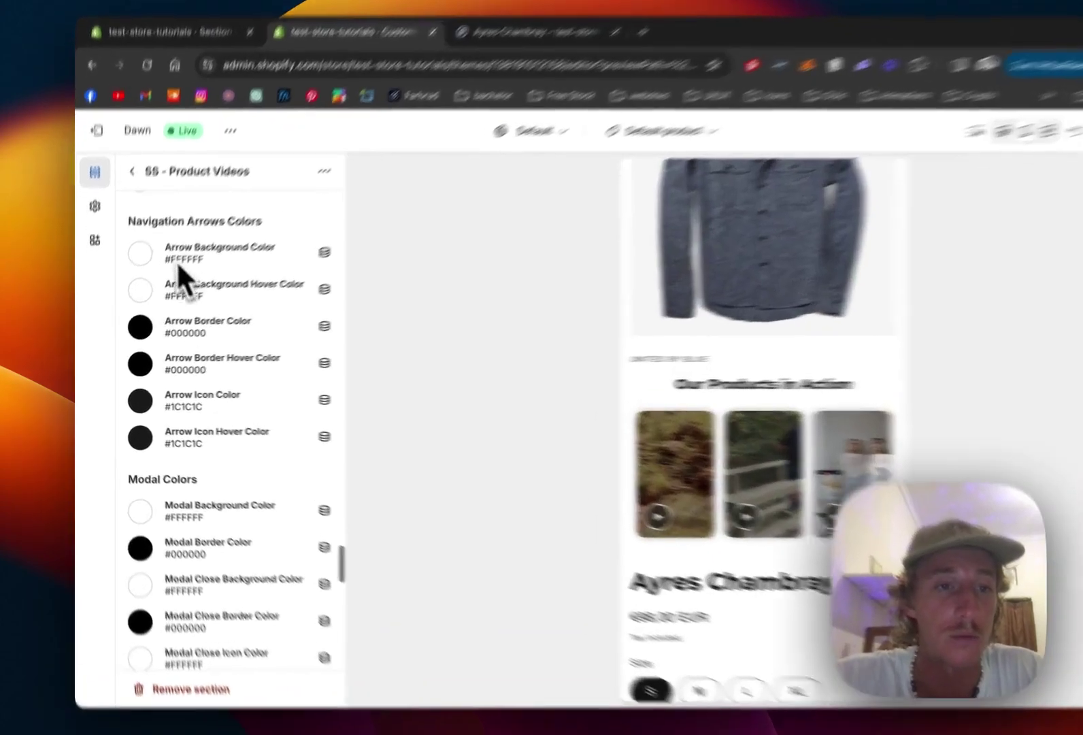
click(131, 275)
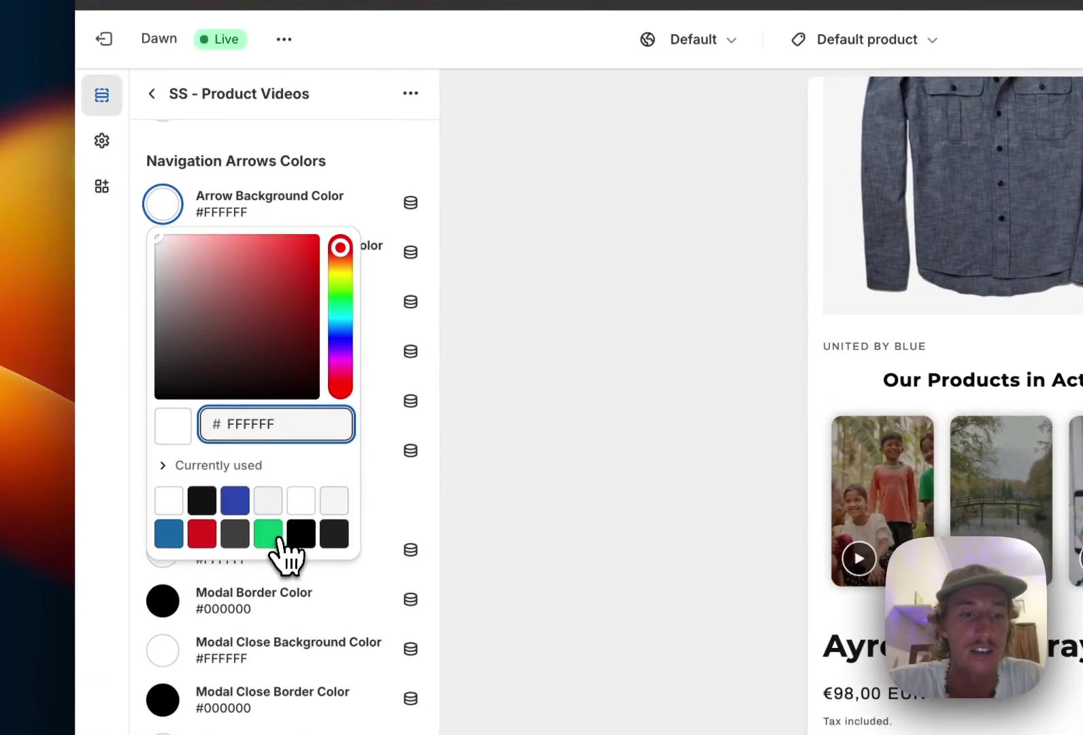
click(278, 538)
click(431, 179)
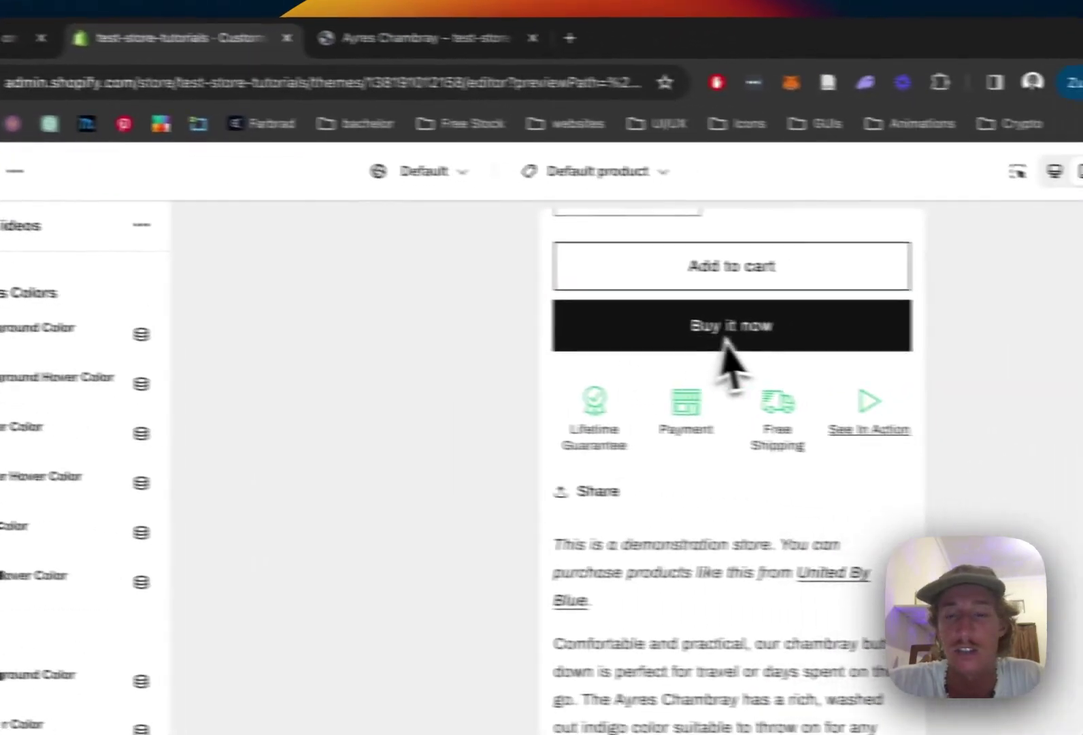
Set the Section Heading Color to blue (#334FB4) and save the theme changes.
scroll(980, 381, up, 5)
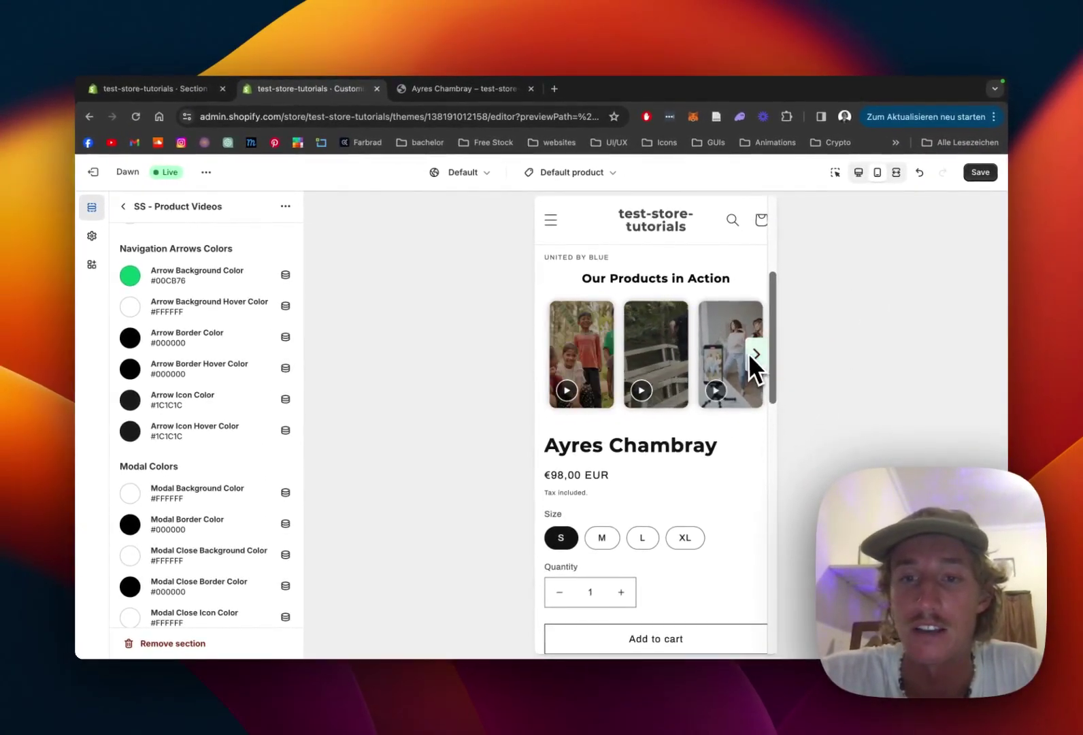
scroll(185, 361, down, 4)
scroll(183, 360, down, 2)
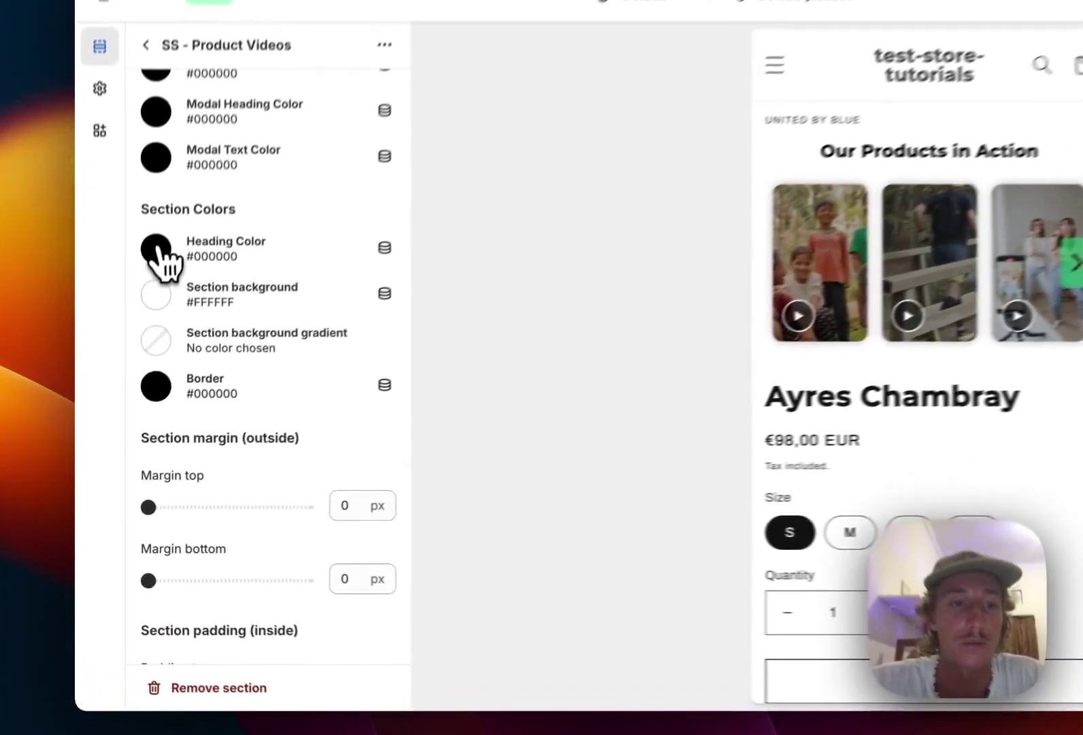
click(132, 346)
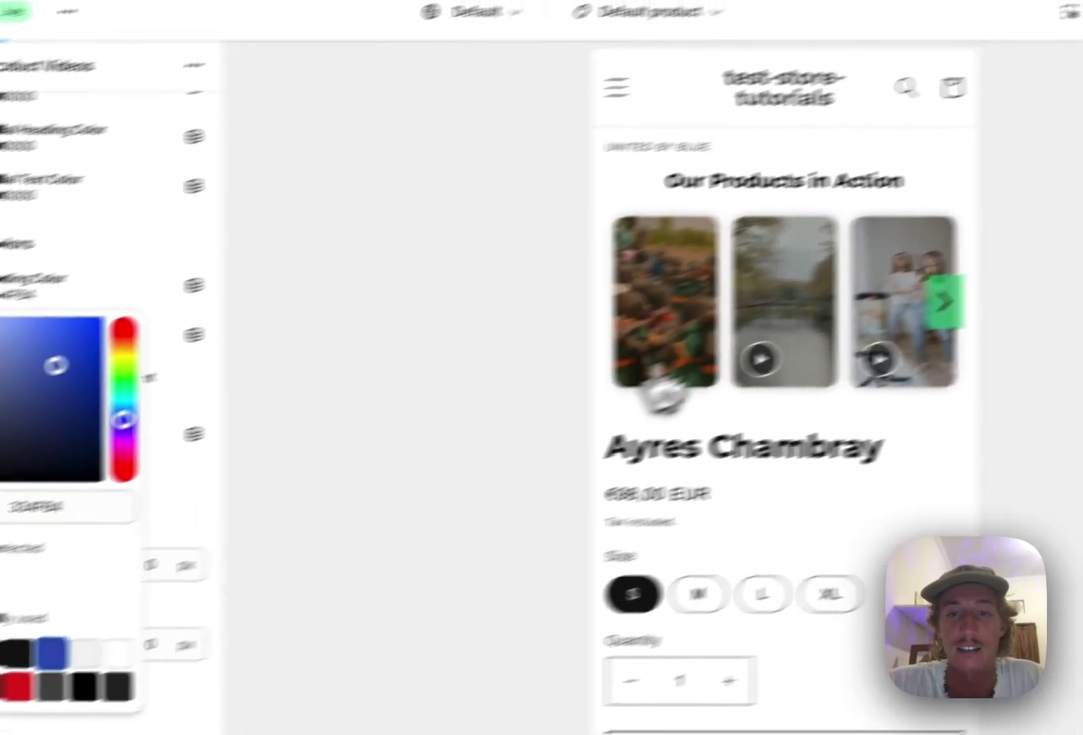
scroll(604, 398, down, 5)
scroll(593, 398, up, 5)
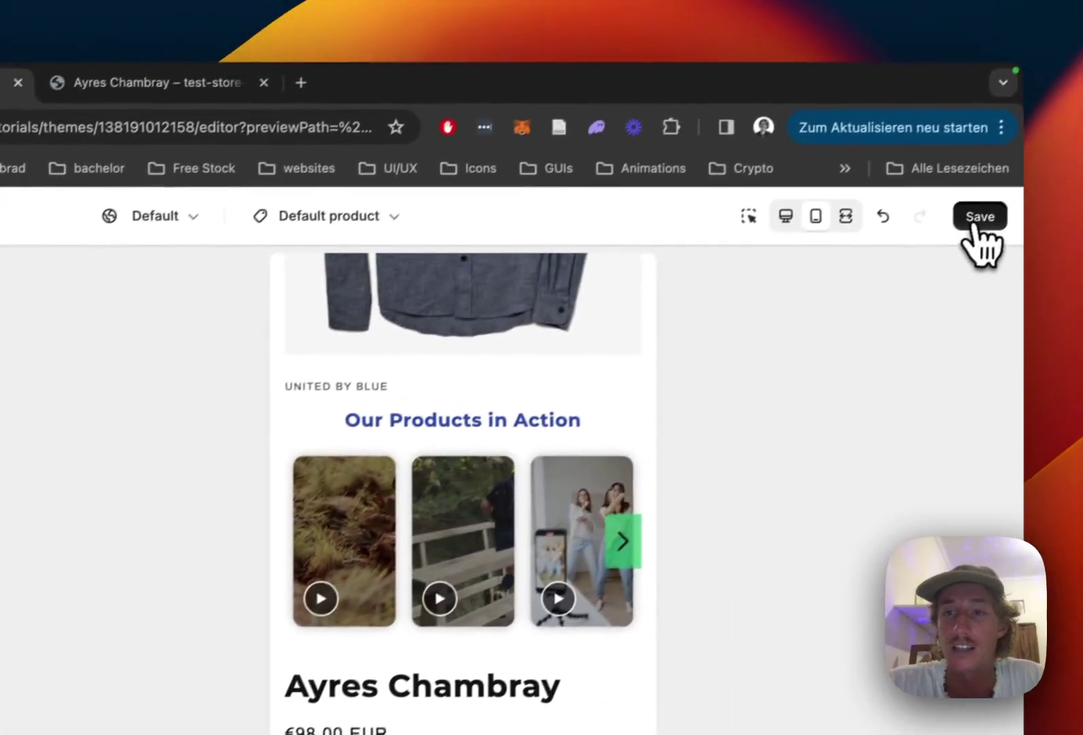
click(1080, 107)
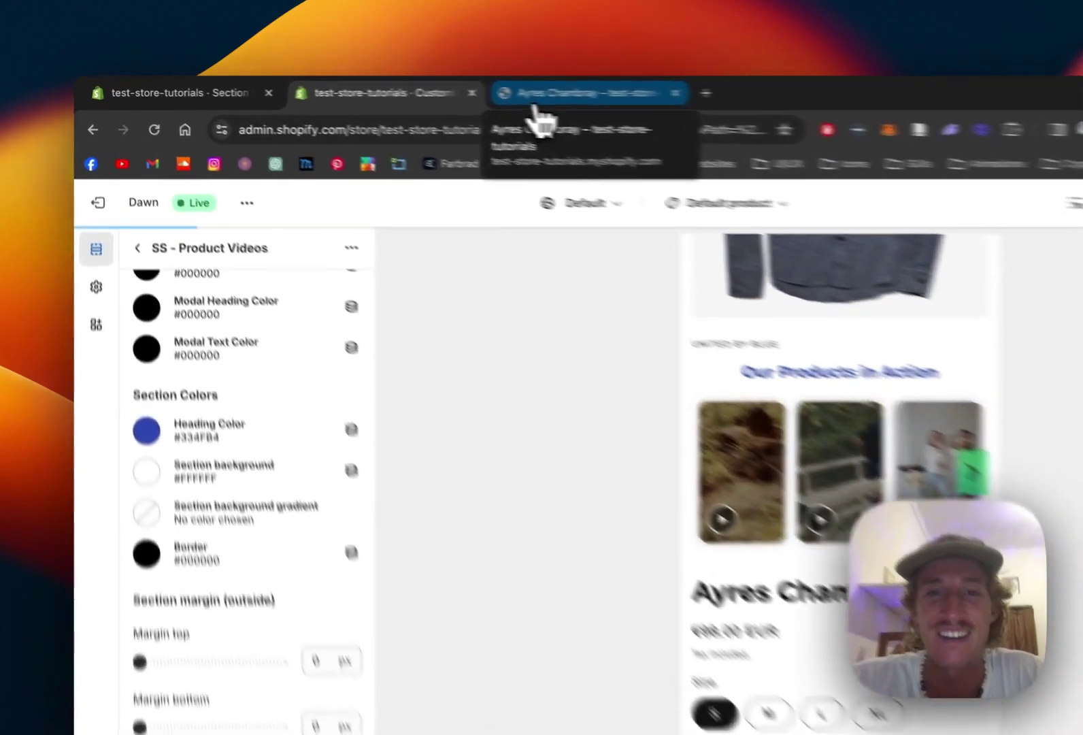
Reload the live Ayres Chambray product page in the storefront tab to load saved changes.
click(424, 92)
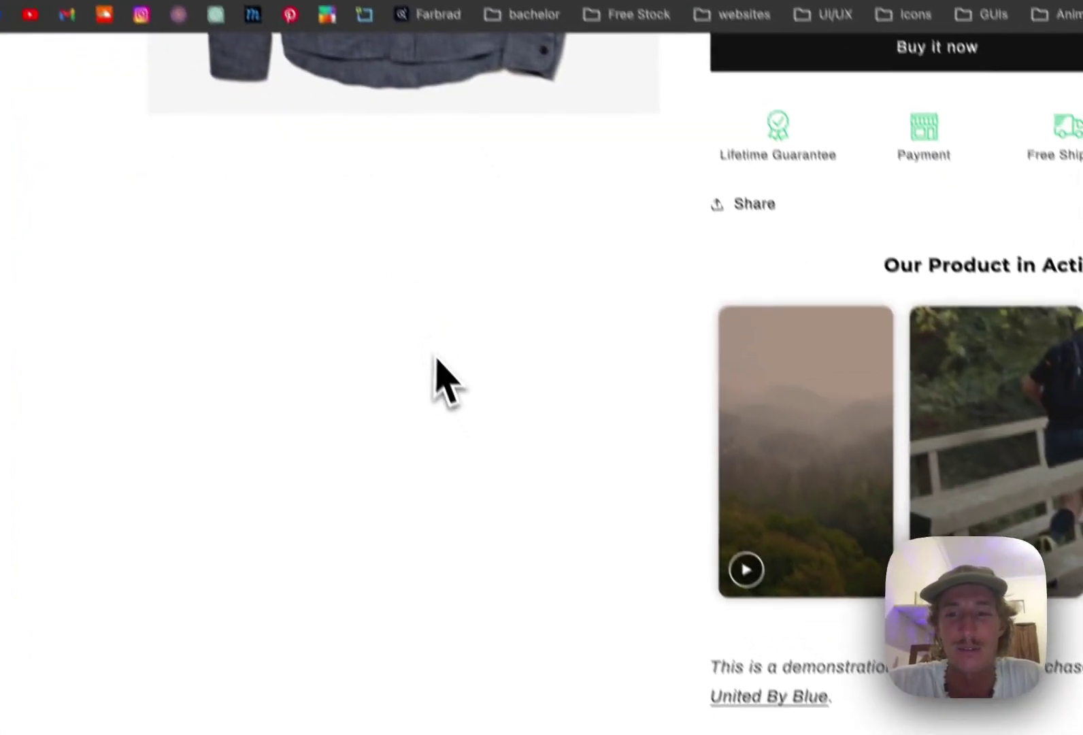
scroll(570, 470, up, 2)
scroll(570, 469, down, 2)
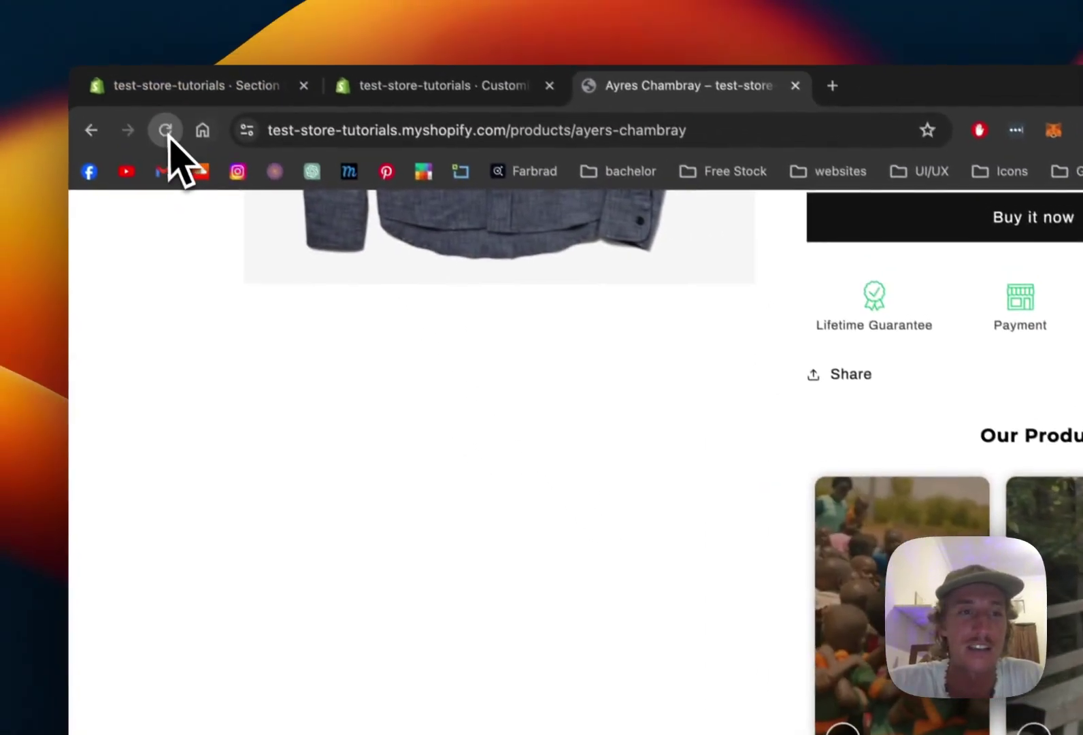
click(109, 38)
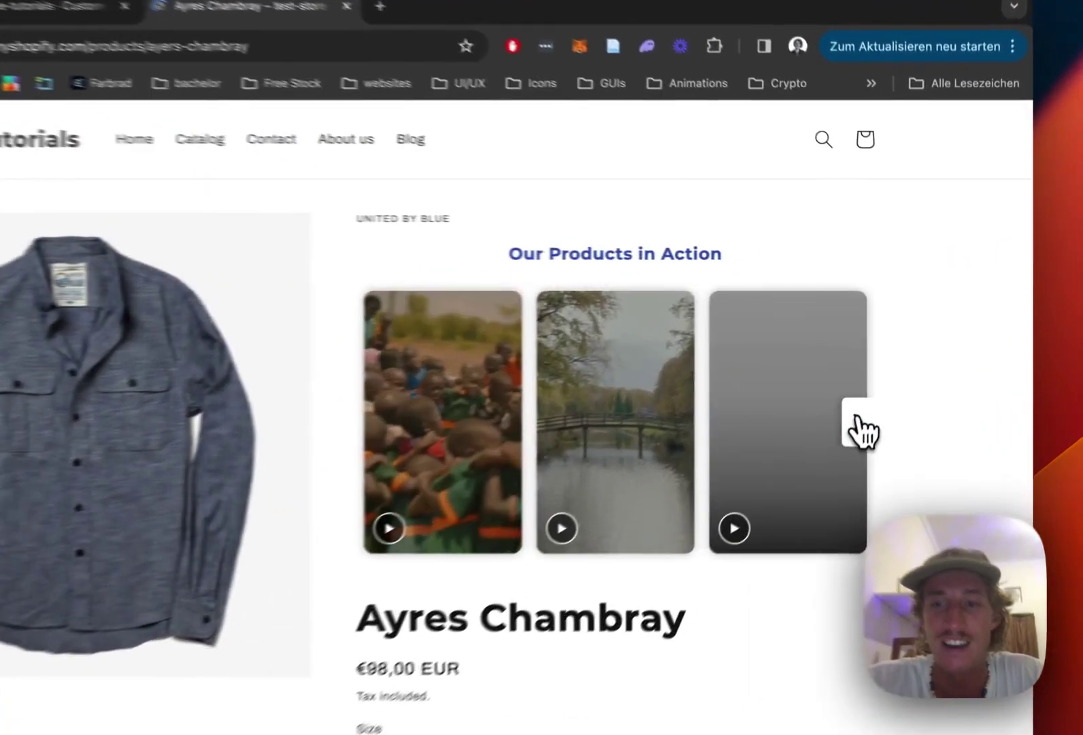
Advance the storefront carousel twice, play the third video in its popup, then close it.
click(860, 428)
click(858, 427)
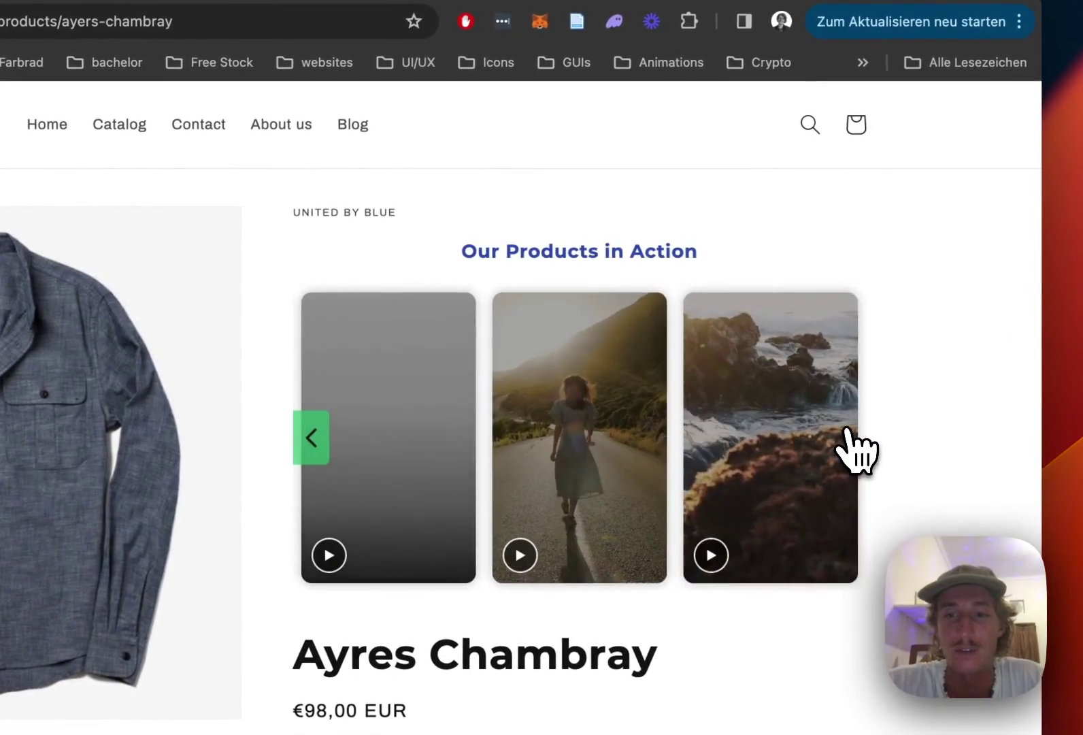
click(771, 424)
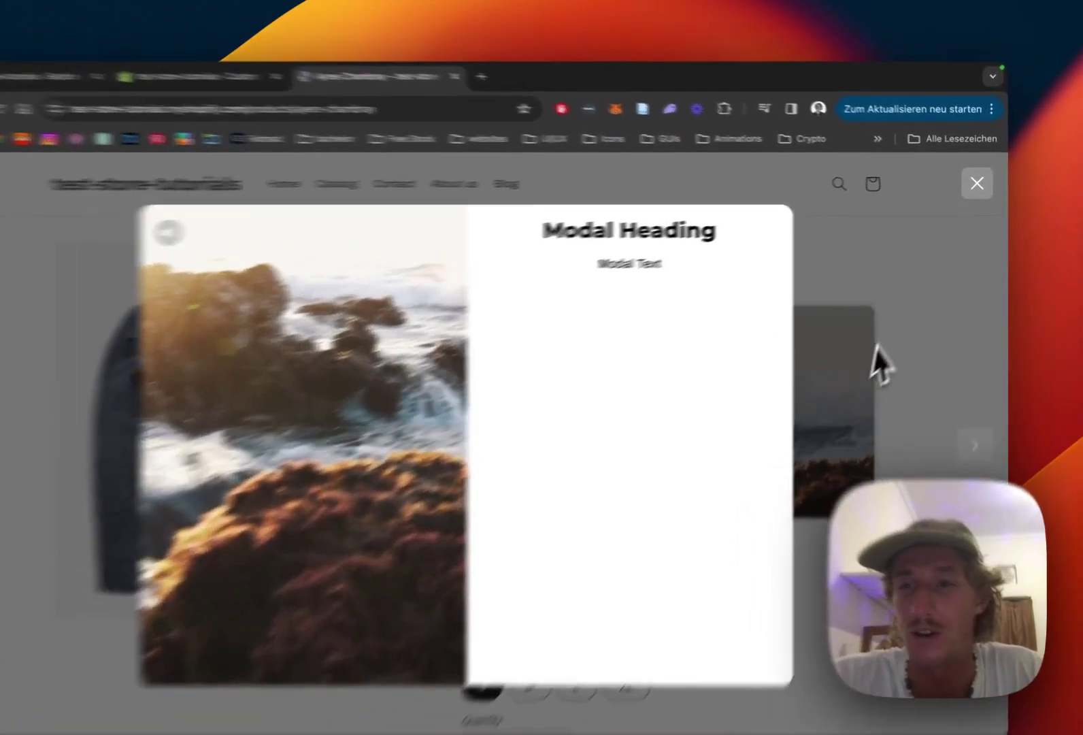
click(893, 334)
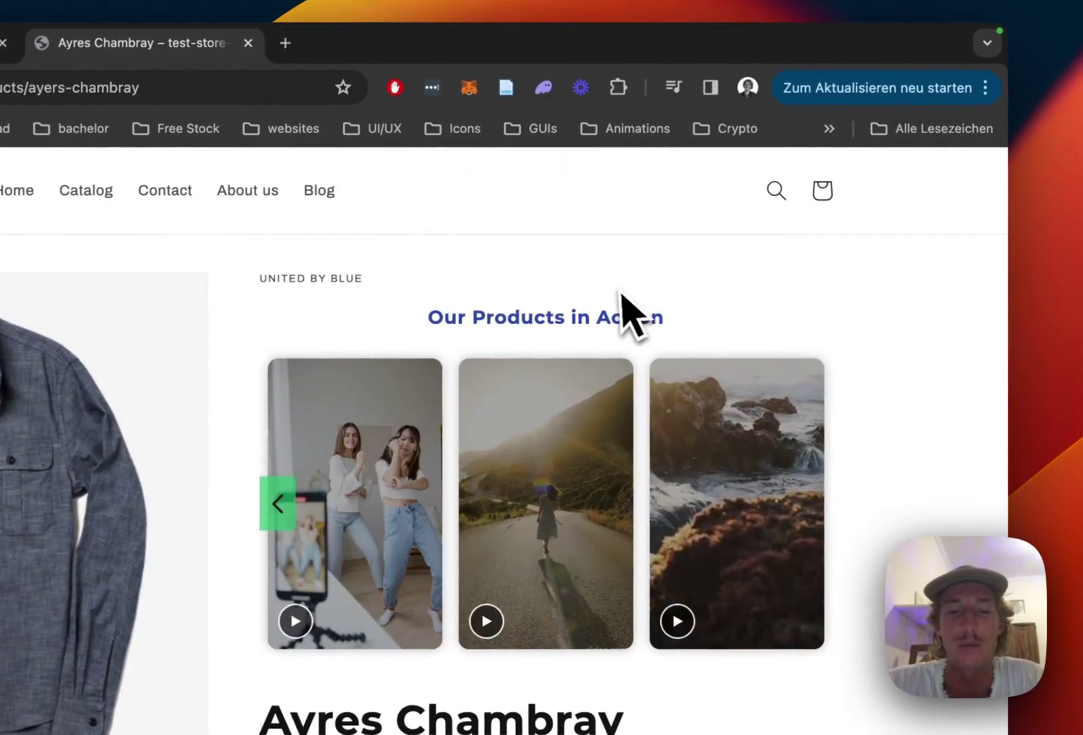